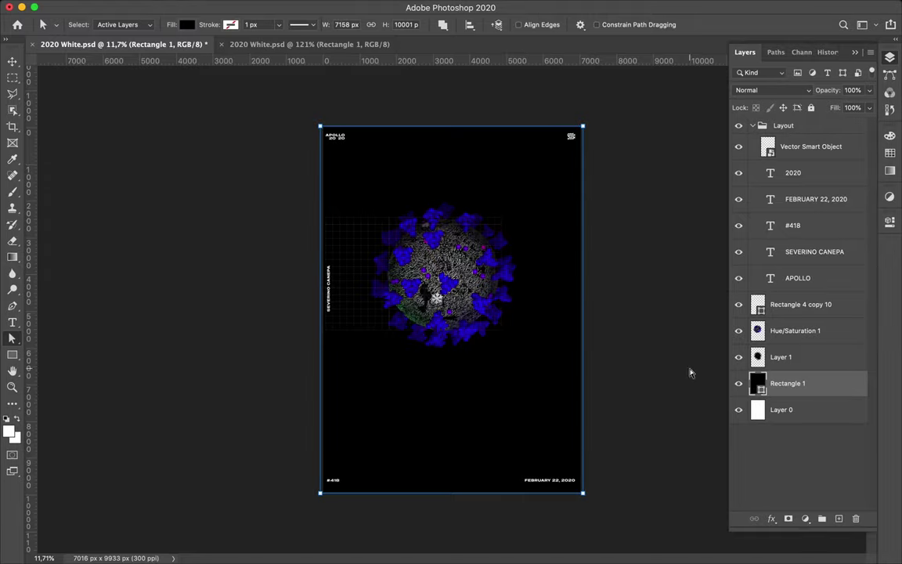
- Sample the magenta ring, blue spike and purple colours from the second poster copy
click(745, 130)
click(776, 130)
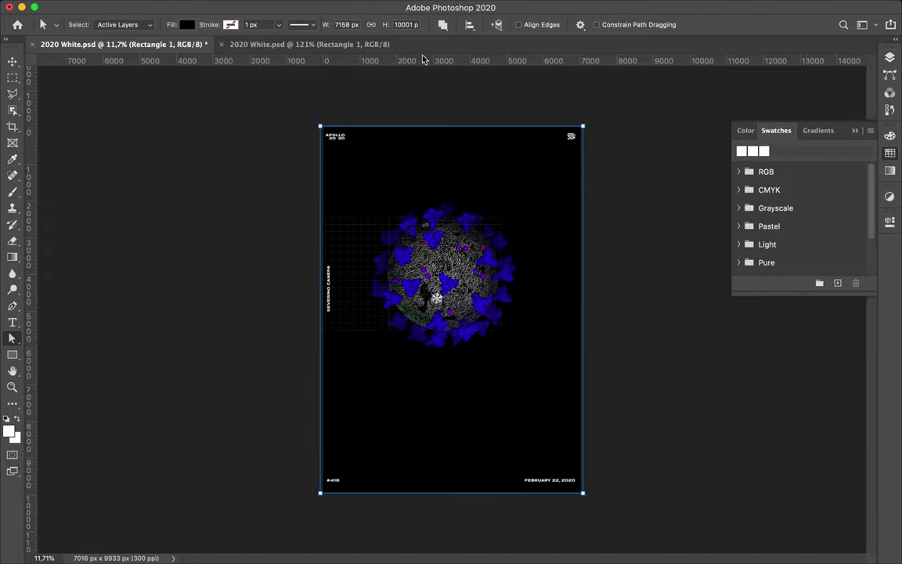
click(314, 44)
scroll(325, 460, down, 1)
key(ctrl+0)
key(i)
click(315, 194)
scroll(454, 274, up, 5)
click(126, 248)
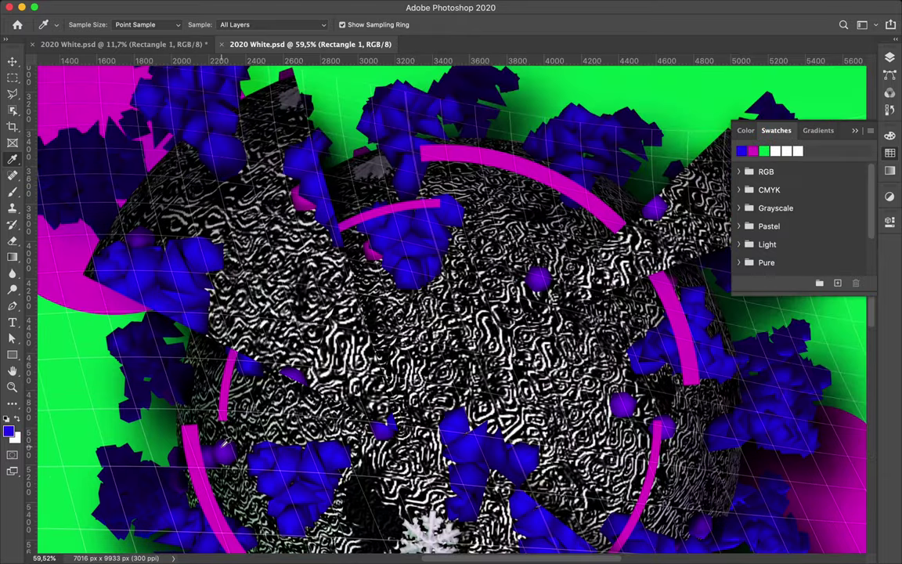
click(199, 405)
scroll(199, 406, down, 4)
- Move the virus upper right and add a smaller, rotated copy lower left
click(118, 43)
key(v)
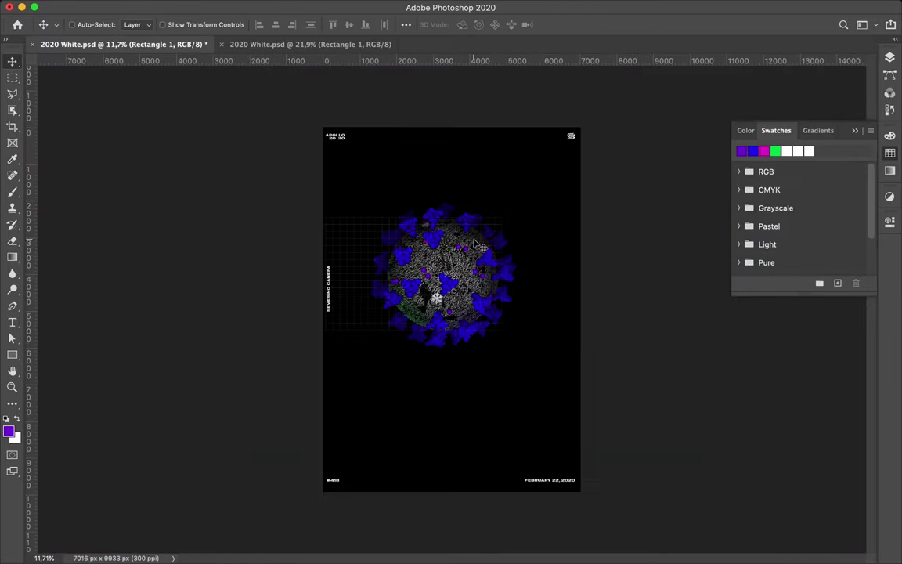
drag(478, 234, 525, 193)
drag(521, 260, 429, 427)
key(ctrl+t)
mouse_move(483, 336)
mouse_down()
mouse_move(405, 484)
mouse_move(423, 413)
mouse_move(383, 413)
mouse_up()
key(Return)
drag(410, 356, 410, 401)
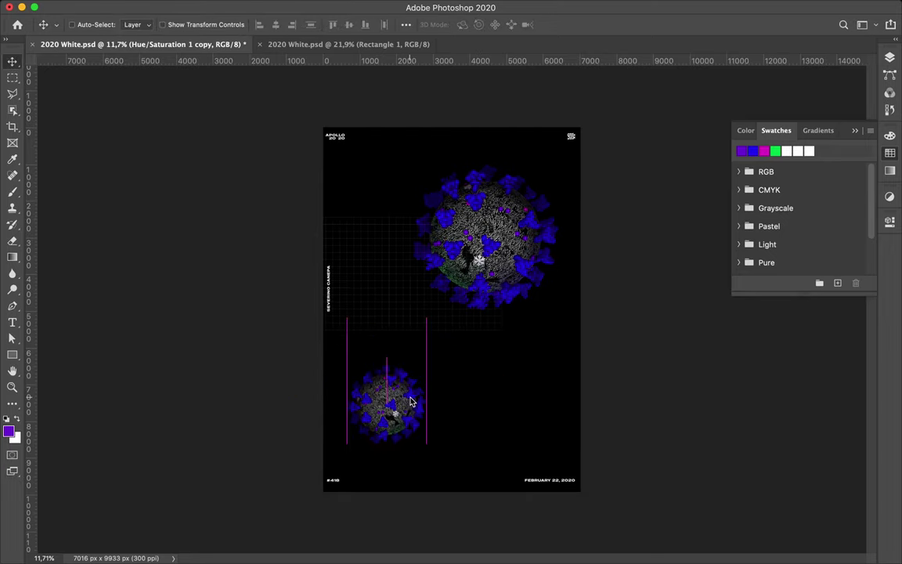
- Fill the background rectangle with the green swatch
key(ctrl+e)
key(a)
click(775, 151)
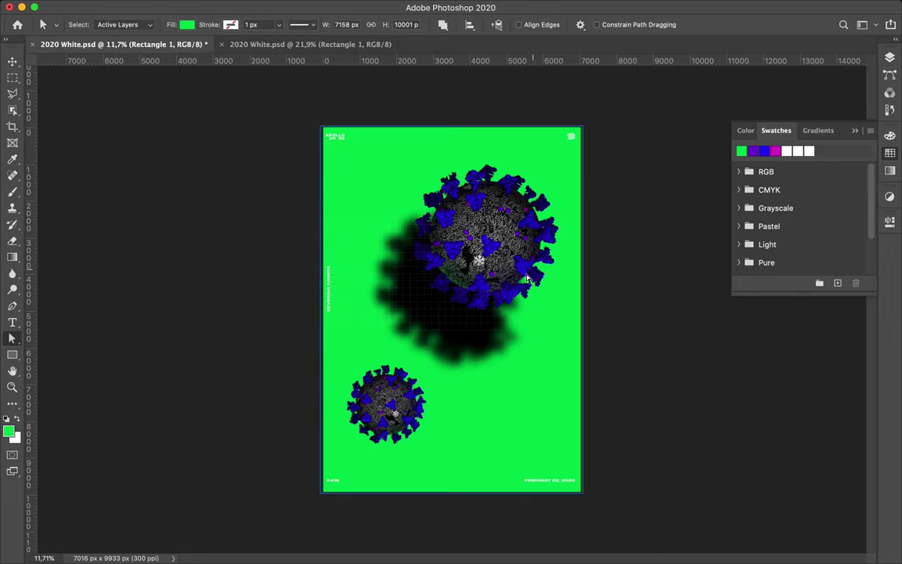
- Paint the large virus's shadow silhouette solid dark navy with a Soft Round brush
key(v)
drag(438, 321, 509, 304)
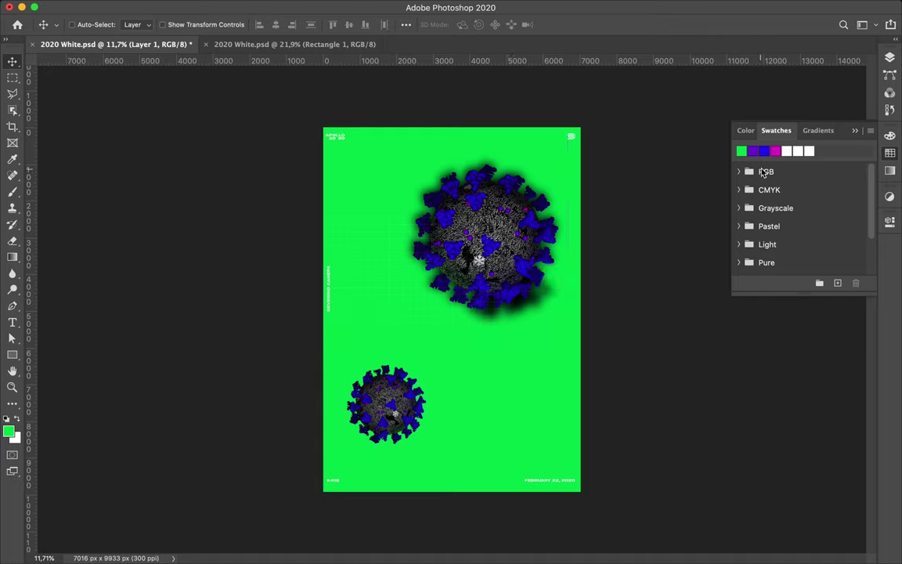
key(BackSpace)
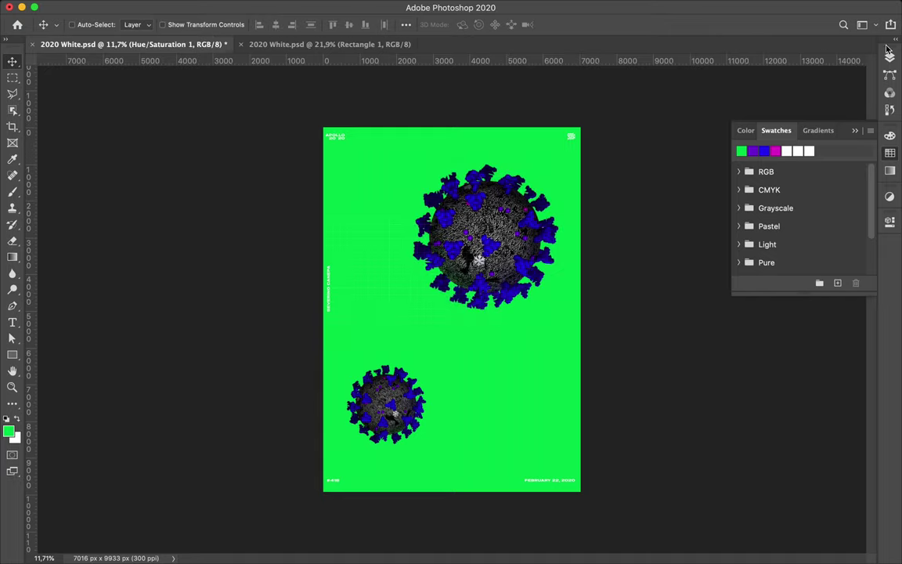
click(890, 55)
key(ctrl+z)
key(s)
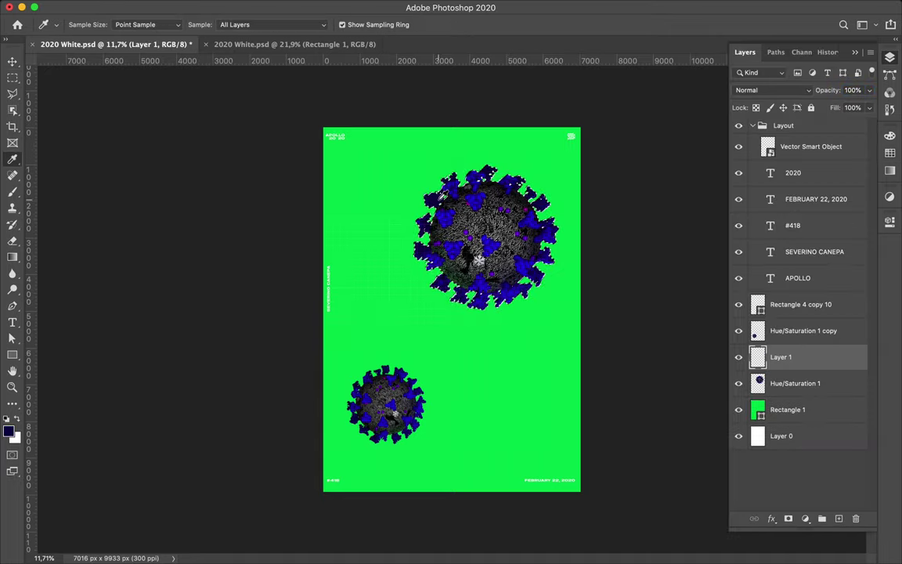
key(b)
right_click(552, 250)
click(499, 321)
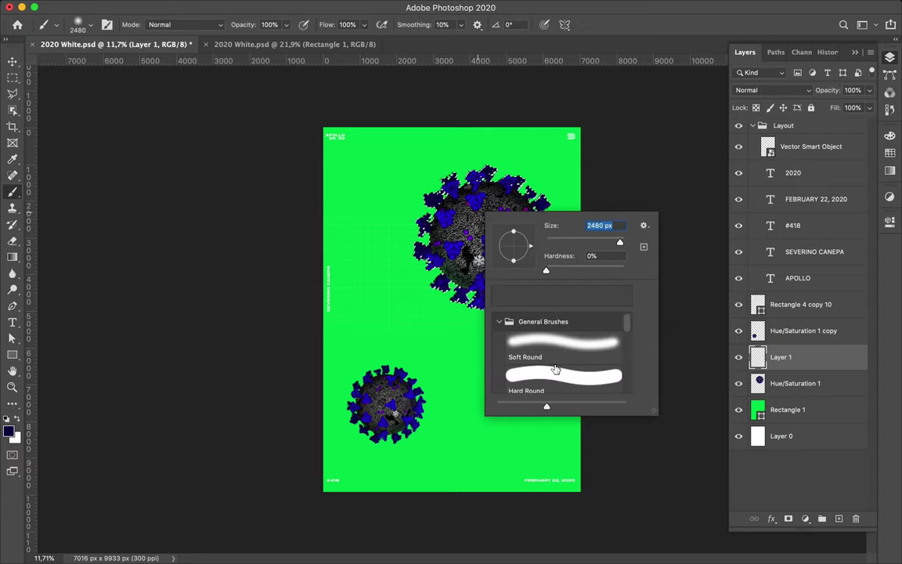
drag(463, 204, 494, 274)
- Gaussian-blur the large shadow and place its layer beneath the large virus
key(m)
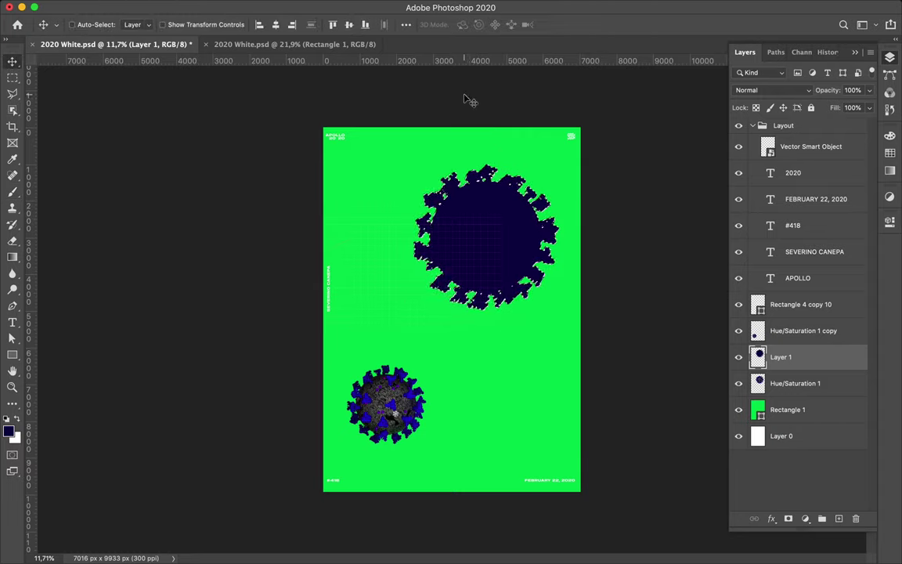
click(293, 7)
click(569, 204)
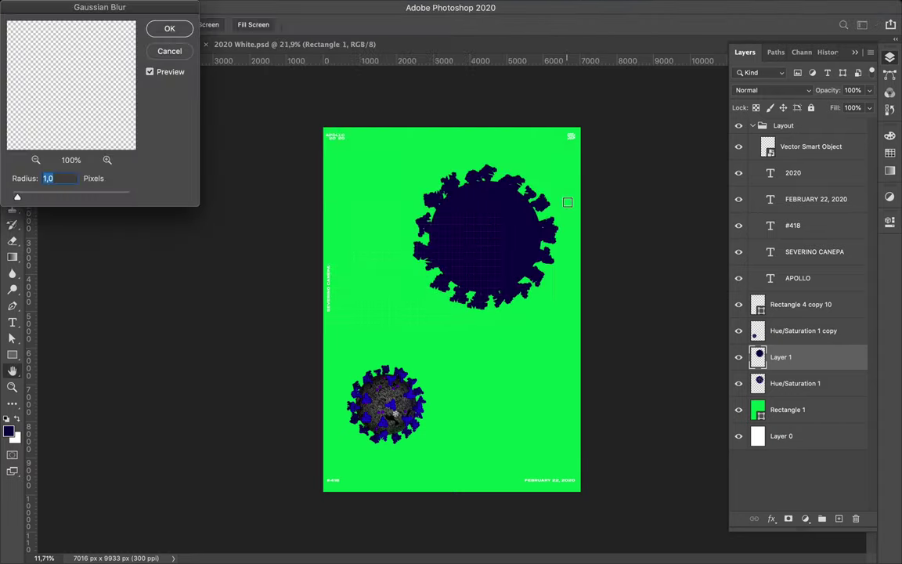
drag(75, 195, 94, 196)
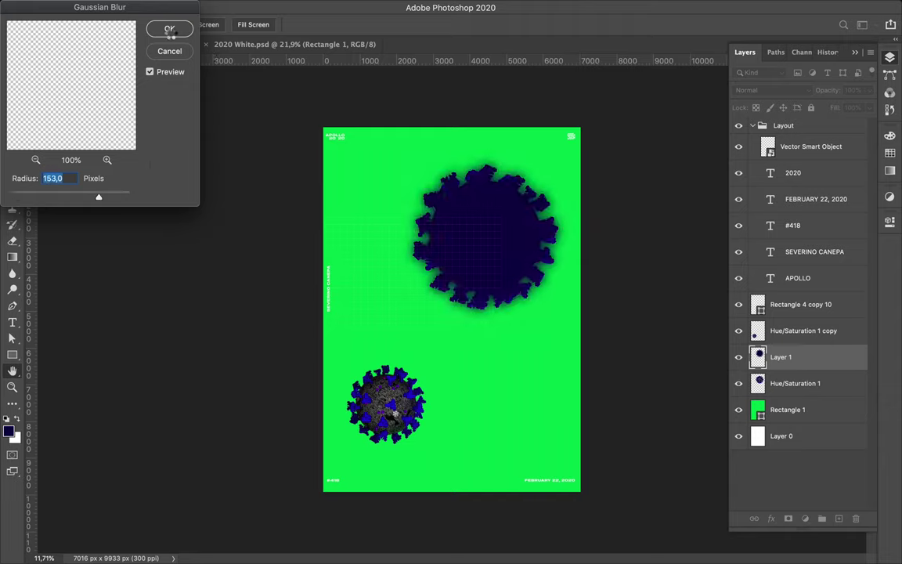
click(170, 30)
drag(781, 356, 784, 396)
- Create a blurred navy shadow for the small virus, layered beneath it
click(390, 427)
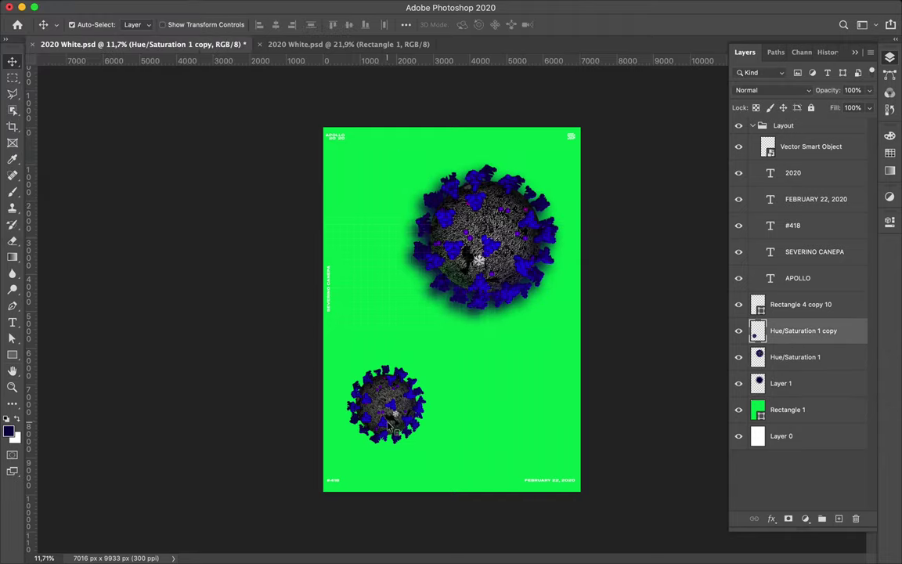
click(839, 519)
key(b)
click(385, 403)
key(m)
click(294, 7)
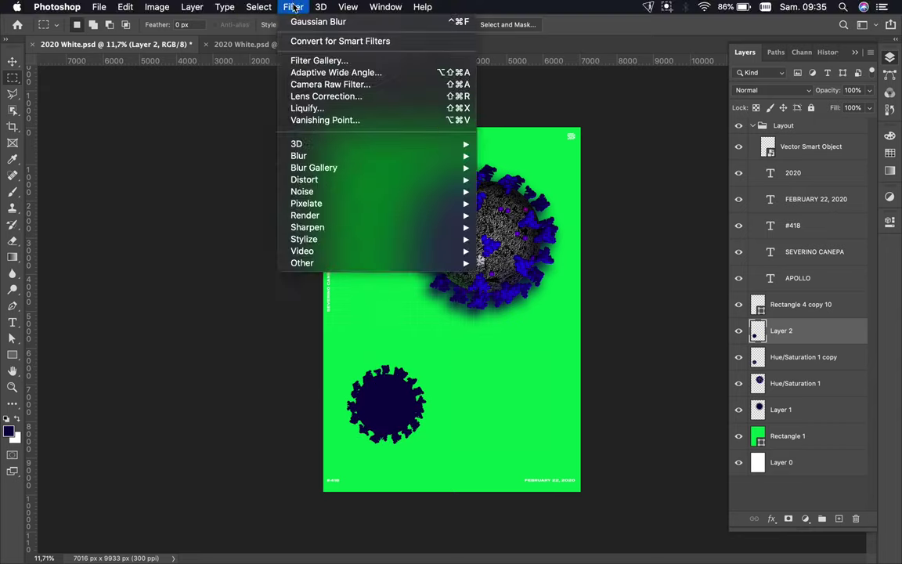
click(270, 23)
drag(781, 331, 781, 359)
- Set both shadow layers to Multiply blending
click(389, 407)
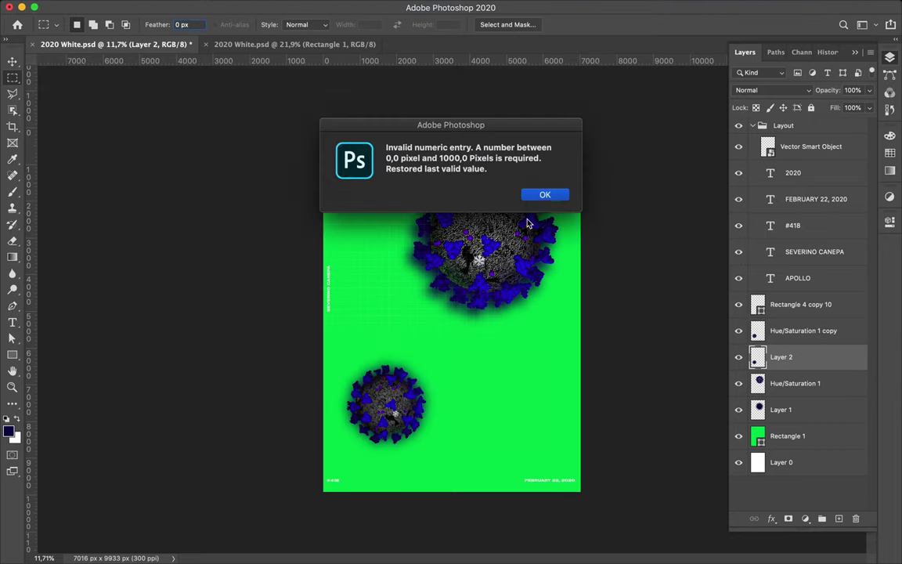
key(Return)
key(v)
ctrl+click(781, 409)
click(771, 90)
click(750, 125)
click(406, 368)
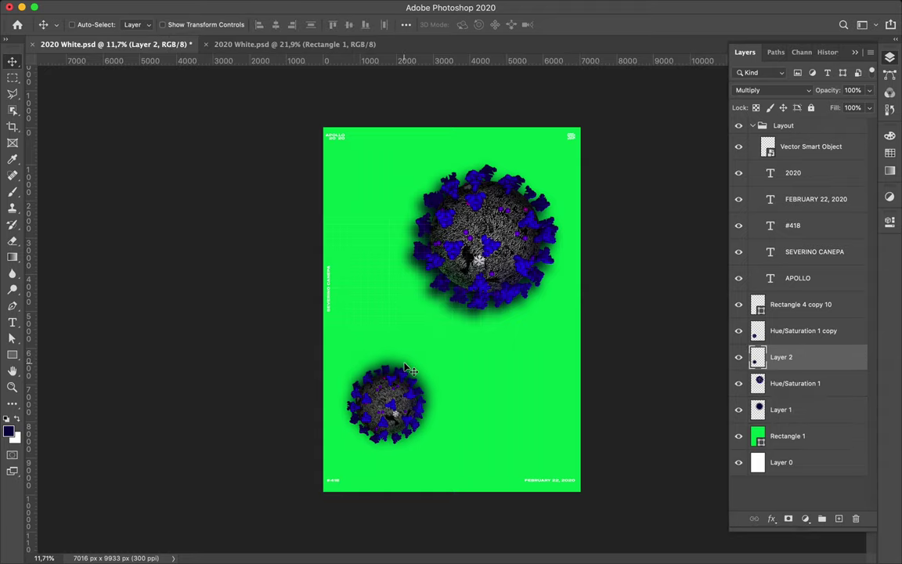
- Draw a tall rectangle strip down the left edge with a gradient fill
key(u)
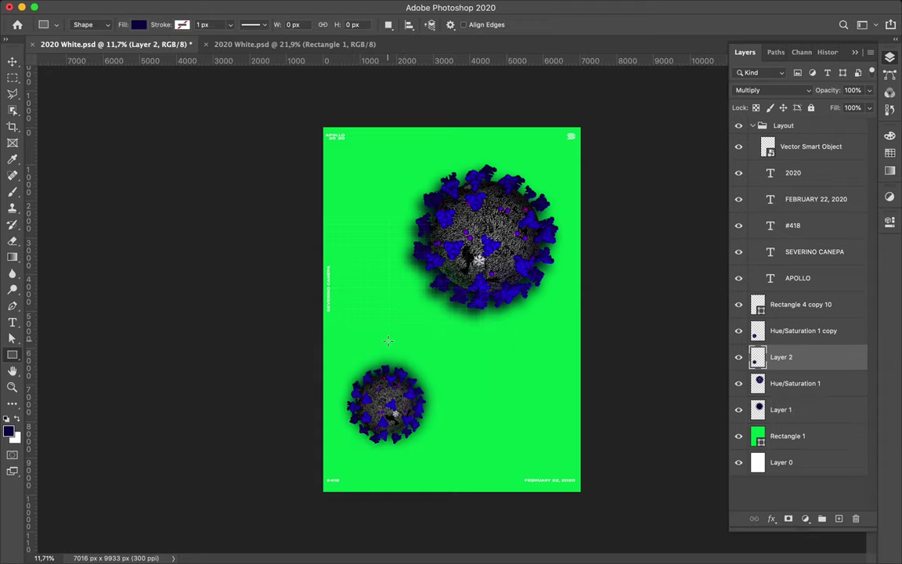
drag(369, 514, 369, 492)
click(138, 24)
click(109, 49)
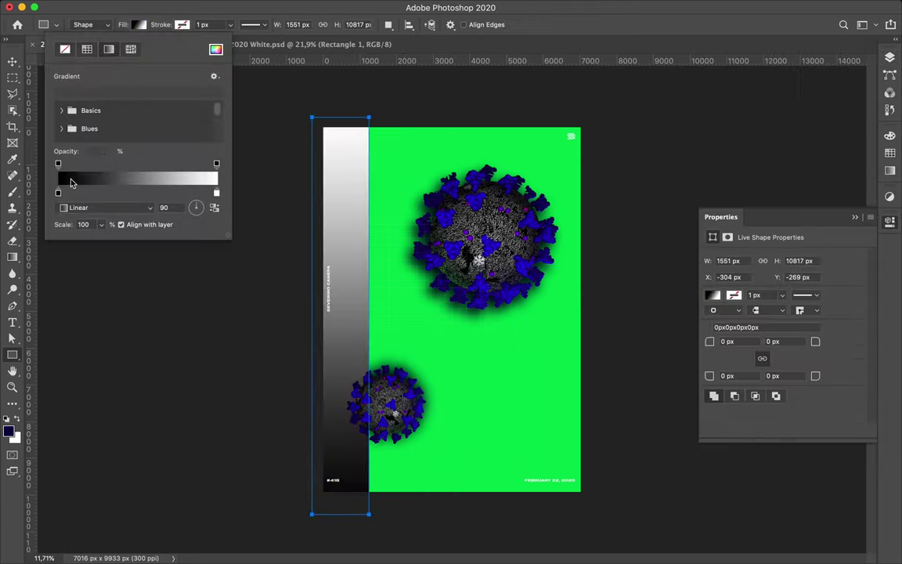
- Give the strip's gradient navy and bright blue stops in Reflected style
double_click(58, 192)
click(741, 151)
click(575, 184)
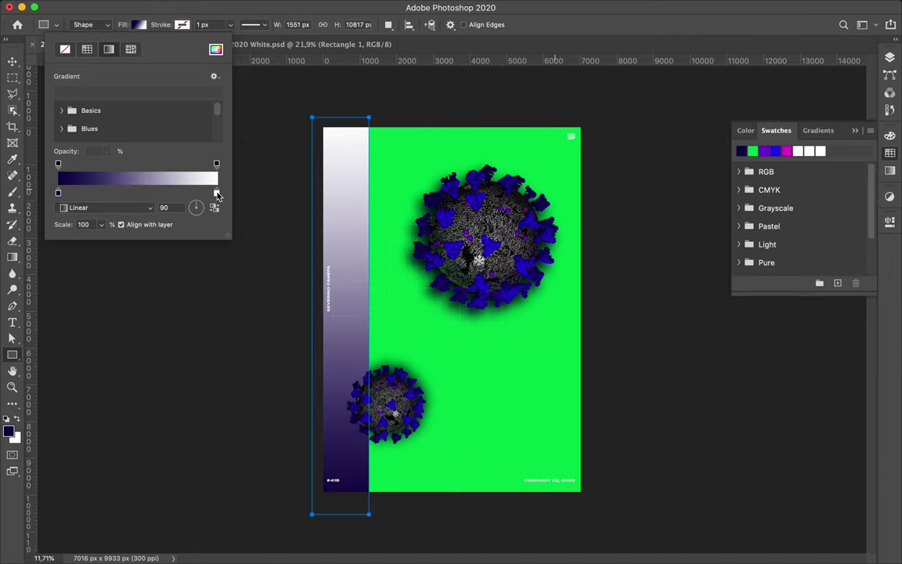
double_click(216, 192)
click(775, 151)
click(575, 185)
click(143, 208)
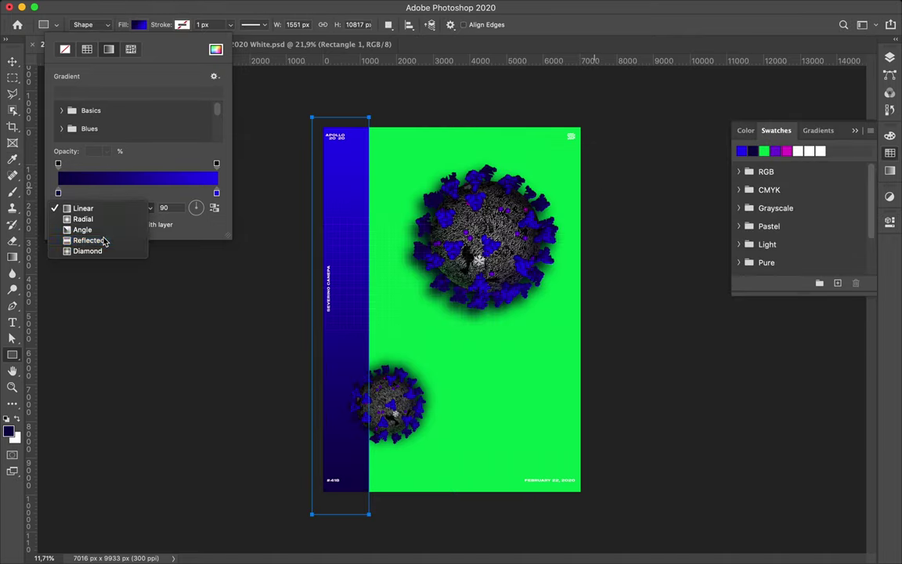
click(104, 242)
click(120, 226)
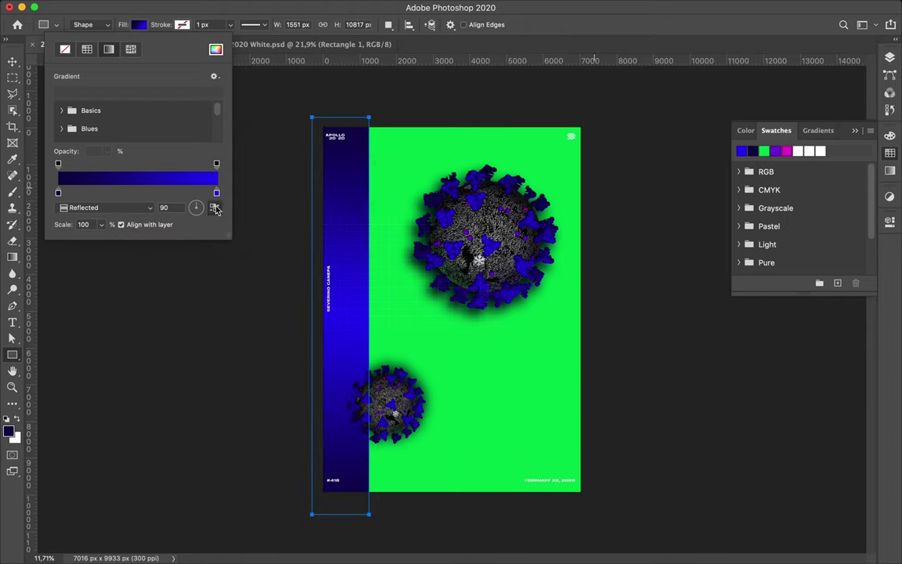
click(261, 254)
- Start a new text line on the poster
key(v)
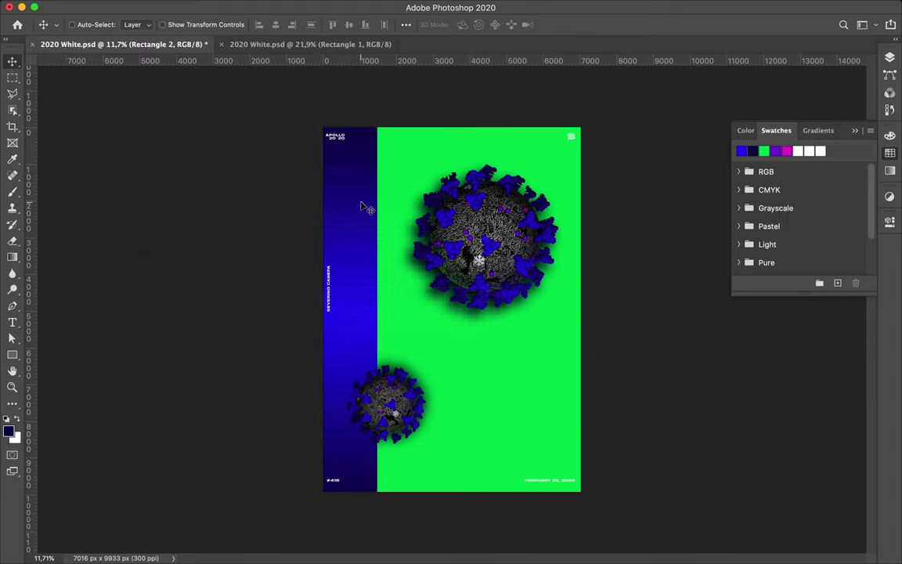
scroll(367, 207, up, 3)
key(t)
click(355, 313)
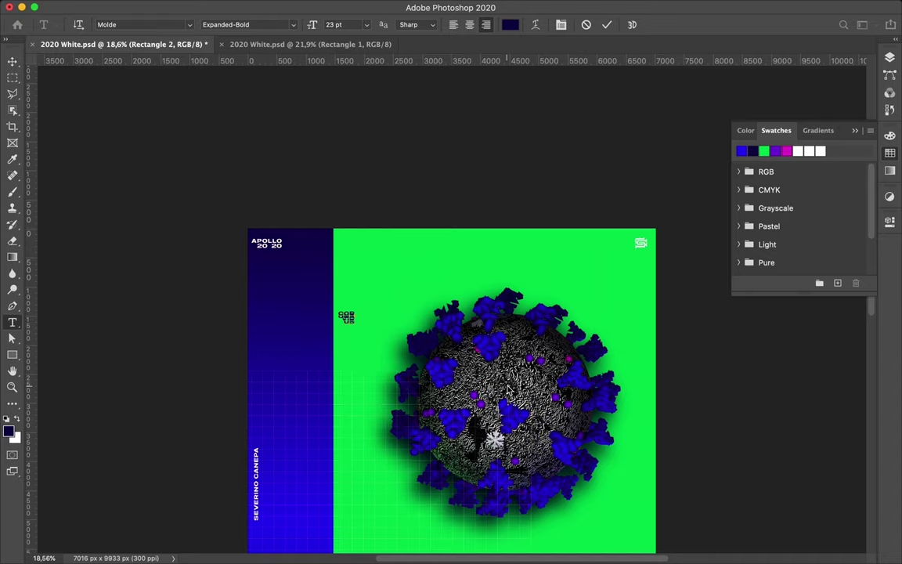
- Enlarge the title text about fourfold, move it top left, and show the Character panel
key(ctrl+Return)
key(ctrl+t)
drag(354, 322, 412, 369)
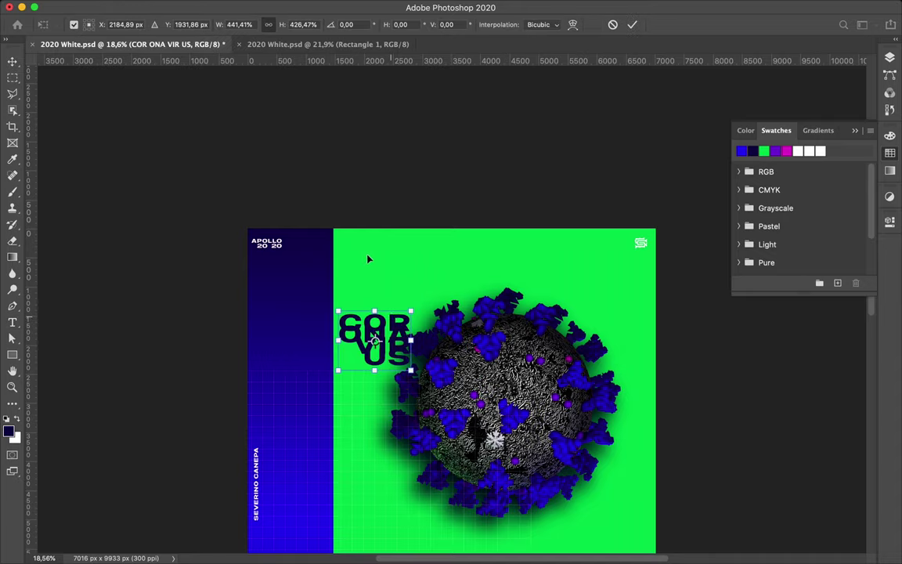
drag(375, 344, 352, 282)
click(437, 7)
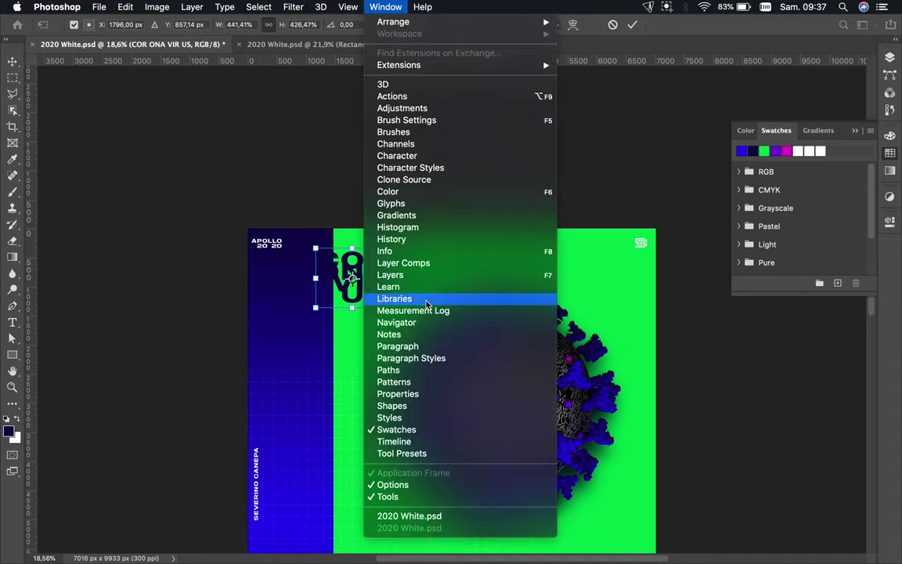
click(426, 160)
drag(772, 62, 815, 153)
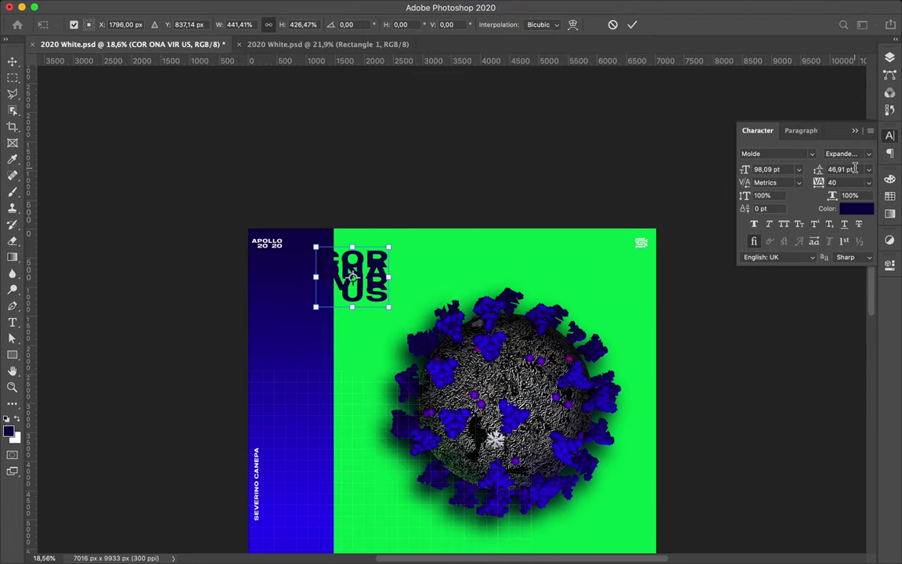
key(Return)
- Set the title to 123 pt leading and 140 pt size, then shift it right
key(t)
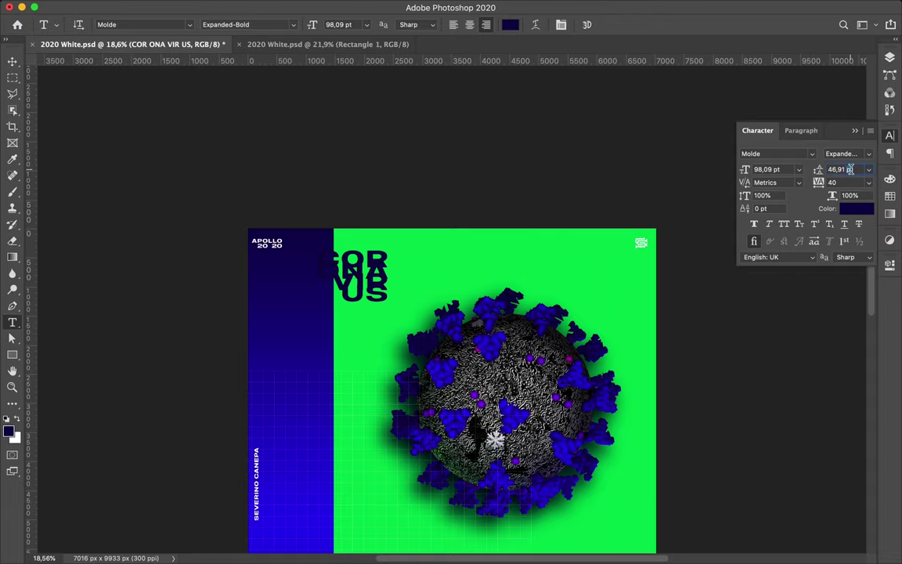
text(123)
key(Return)
text(40)
key(Return)
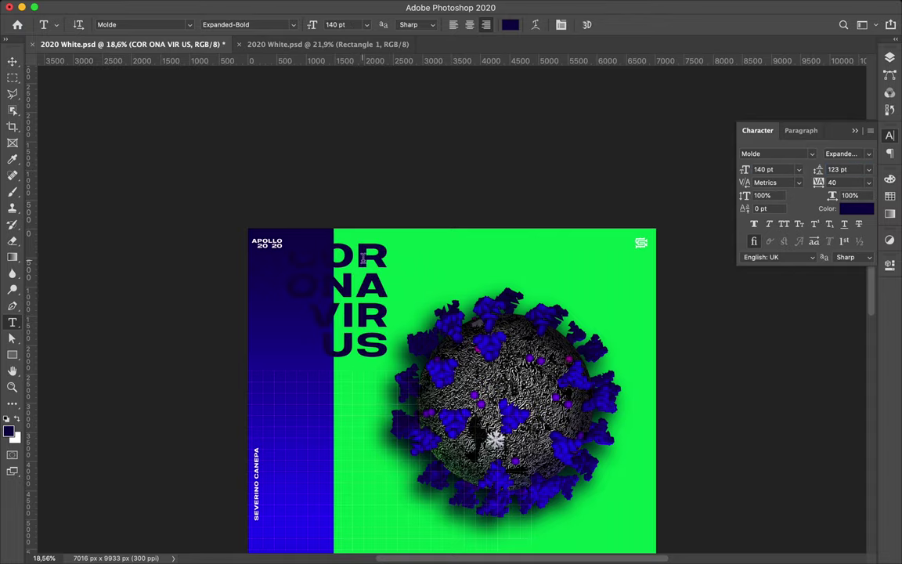
key(v)
drag(368, 258, 431, 264)
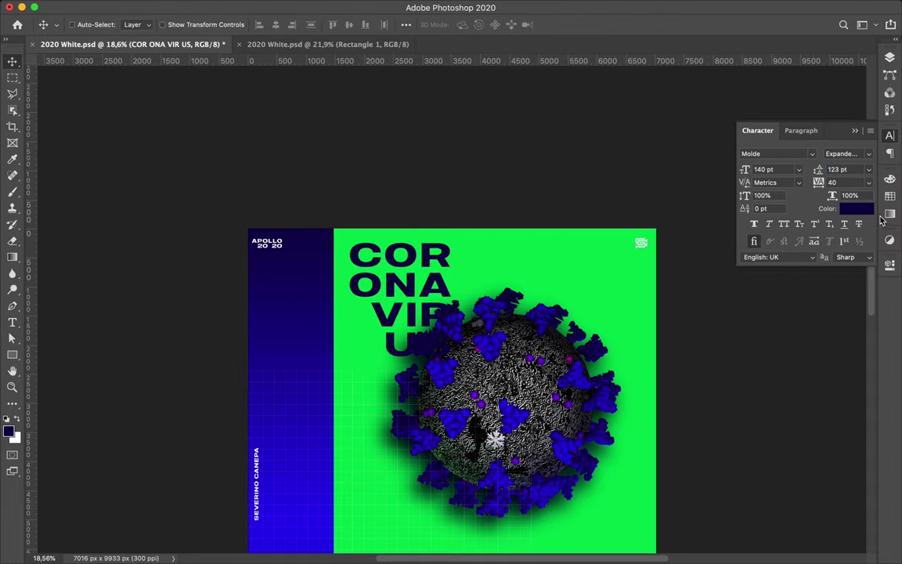
- Make the title white and move its layer beneath the upper virus render
click(890, 213)
click(740, 196)
scroll(440, 302, down, 5)
scroll(440, 303, up, 2)
click(822, 140)
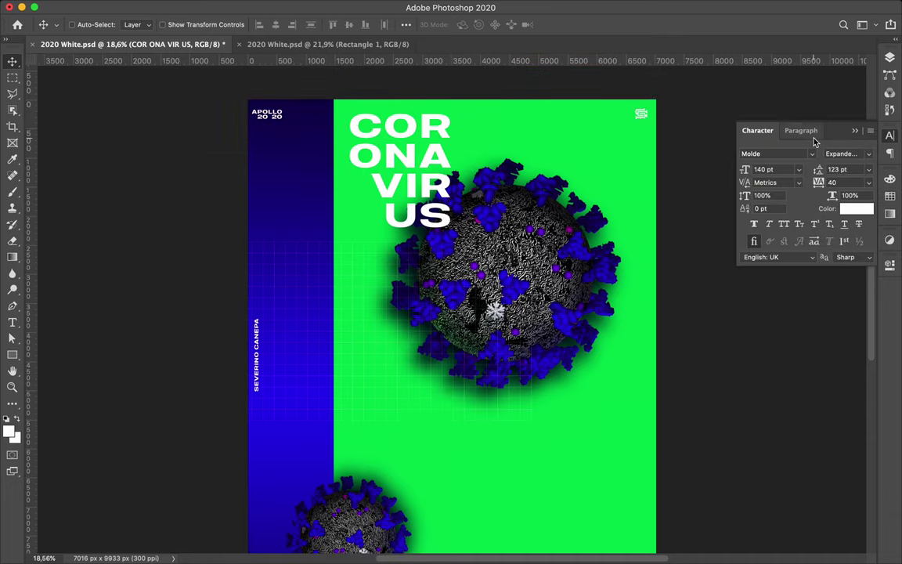
drag(438, 159, 409, 162)
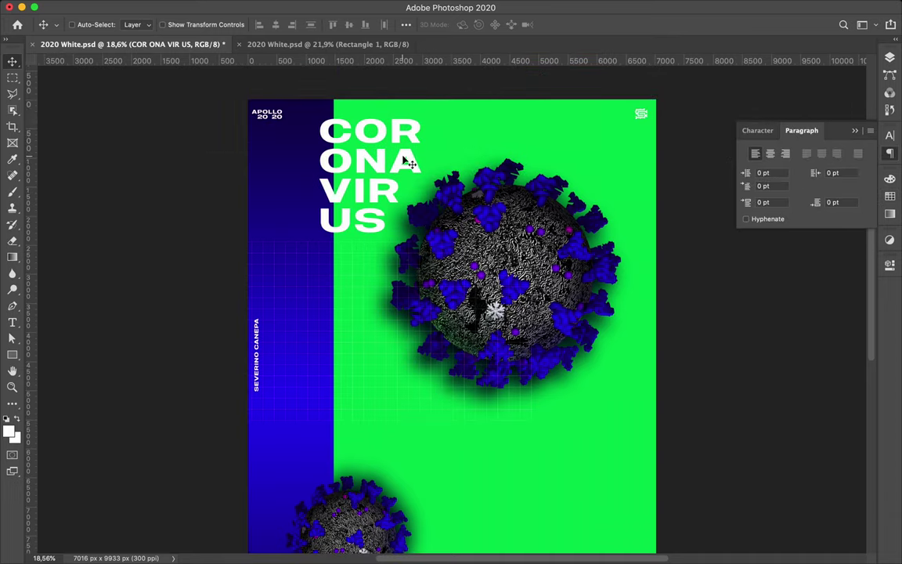
drag(409, 162, 443, 163)
click(889, 57)
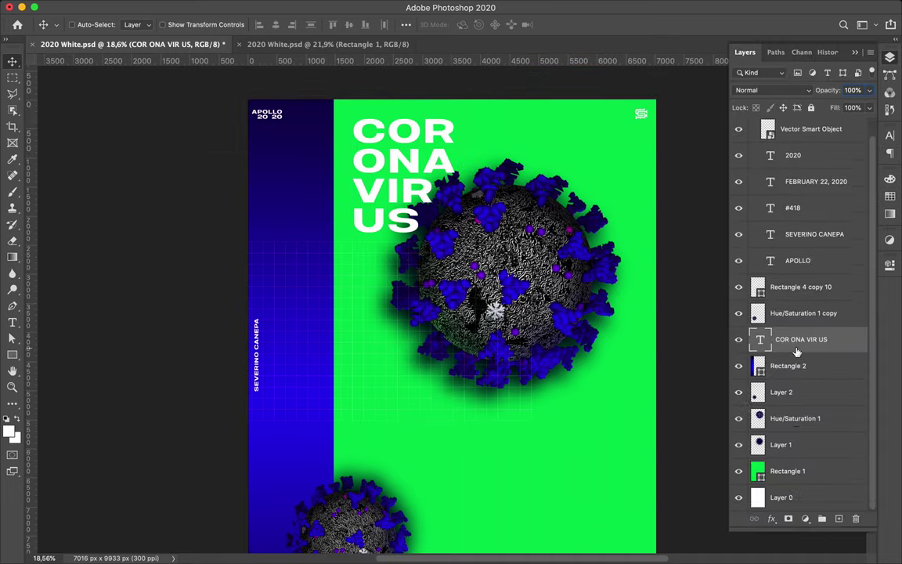
drag(797, 351, 798, 457)
drag(400, 144, 394, 144)
- Give the title a thinner font weight and 240 tracking
click(891, 136)
click(846, 153)
click(763, 91)
click(846, 154)
click(856, 114)
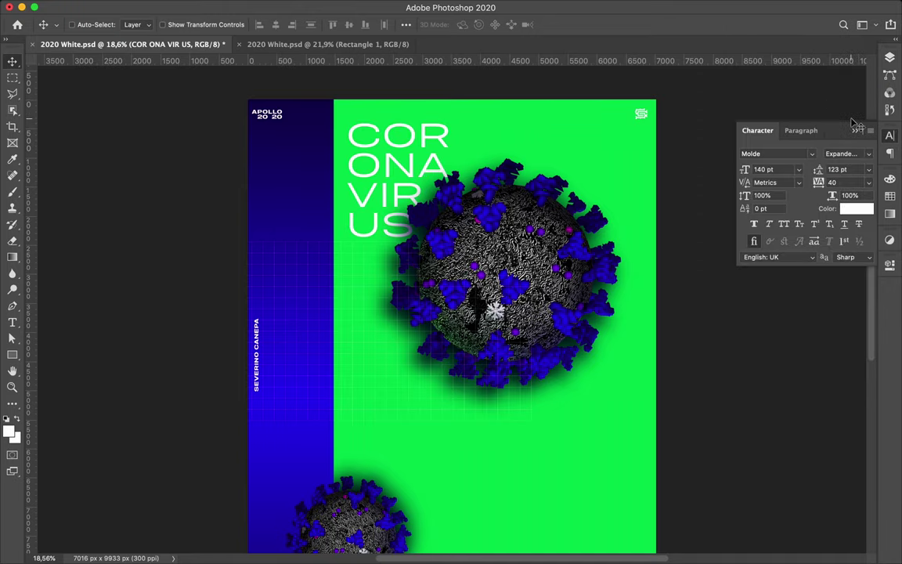
double_click(833, 182)
text(240)
key(Return)
- Select the green background layer
scroll(630, 246, down, 5)
scroll(631, 246, up, 5)
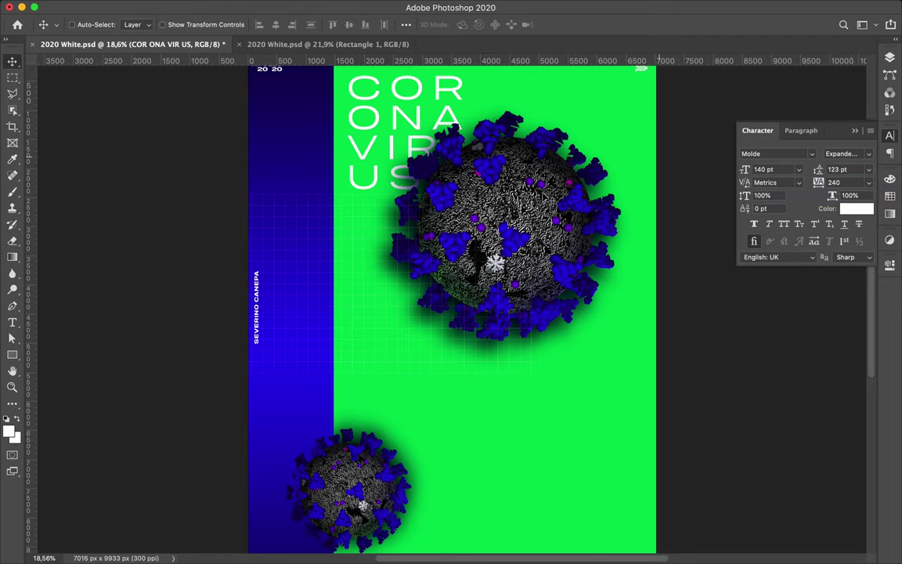
scroll(395, 282, down, 1)
scroll(396, 282, down, 2)
click(396, 282)
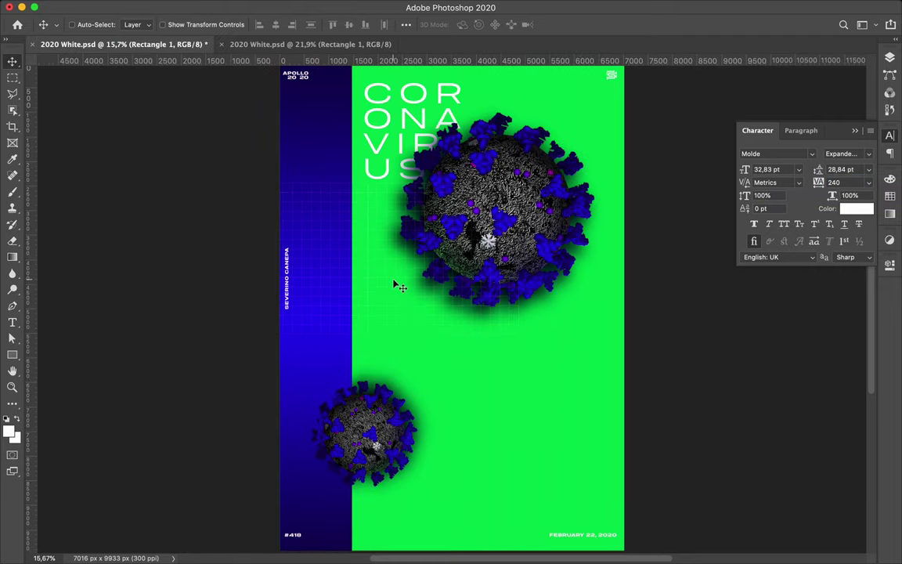
- Hide the duplicate grid layer Rectangle 4 copy 11
scroll(392, 284, up, 3)
scroll(348, 282, up, 3)
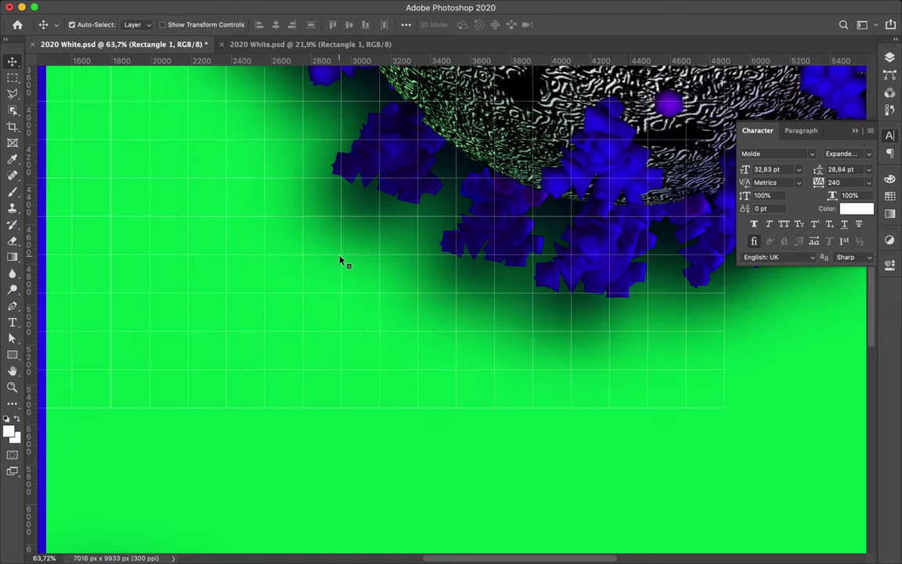
click(342, 259)
key(a)
scroll(306, 167, down, 3)
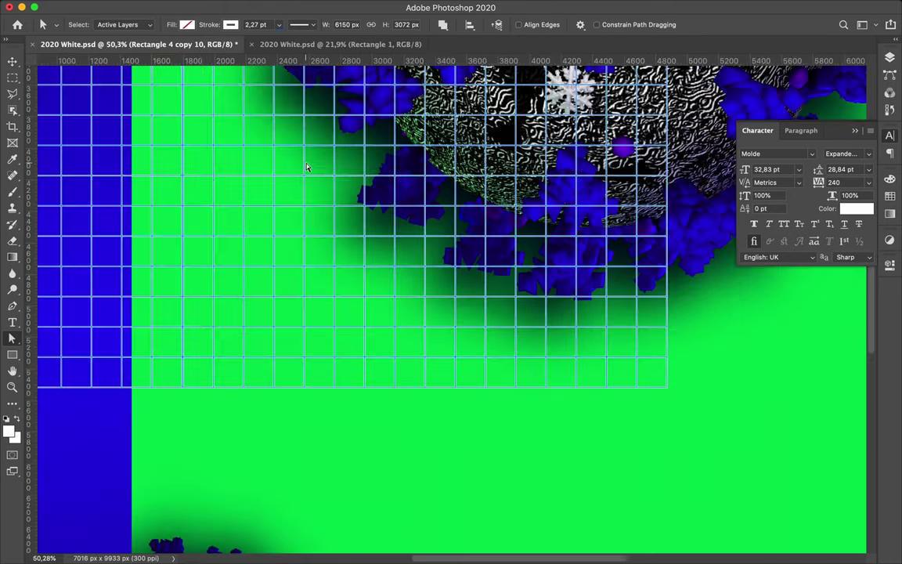
key(F7)
click(739, 312)
scroll(452, 314, down, 5)
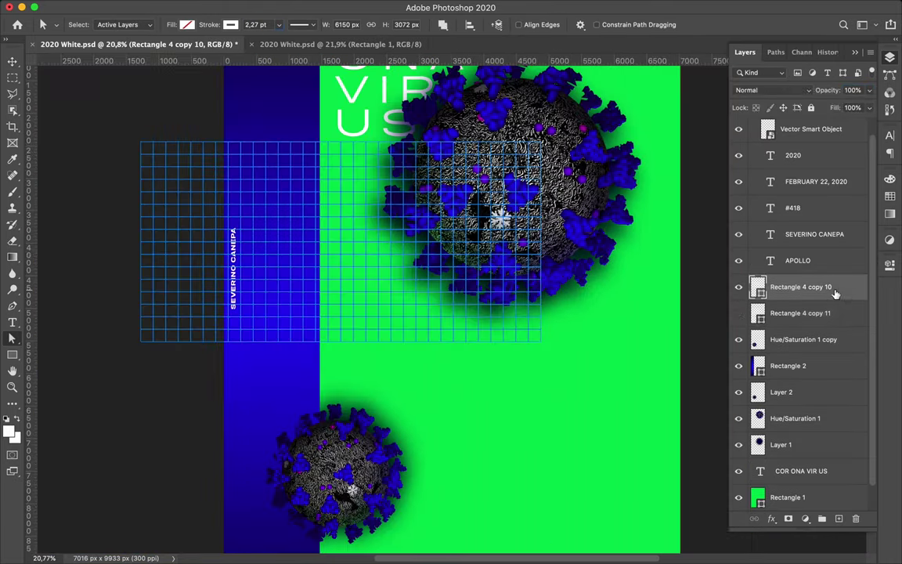
- Select Rectangle 4 copy 10 and try Liquify, cancelling without changes
click(801, 287)
click(293, 7)
click(338, 110)
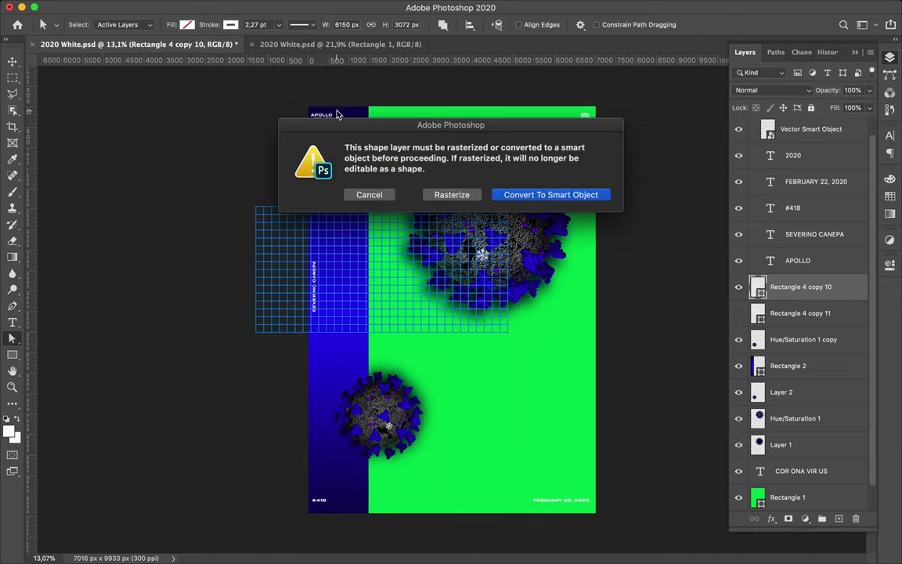
click(368, 193)
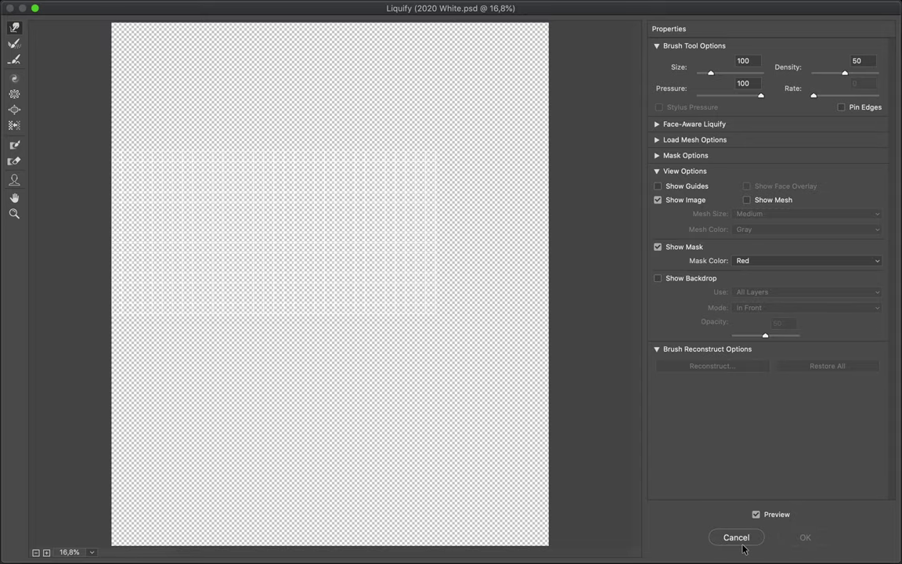
click(737, 537)
- Warp the grid, pulling its top-right corner upward
key(ctrl+t)
right_click(423, 245)
click(447, 317)
mouse_move(510, 208)
mouse_down()
mouse_move(538, 182)
mouse_move(408, 289)
mouse_move(316, 235)
mouse_move(301, 329)
mouse_move(445, 302)
mouse_up()
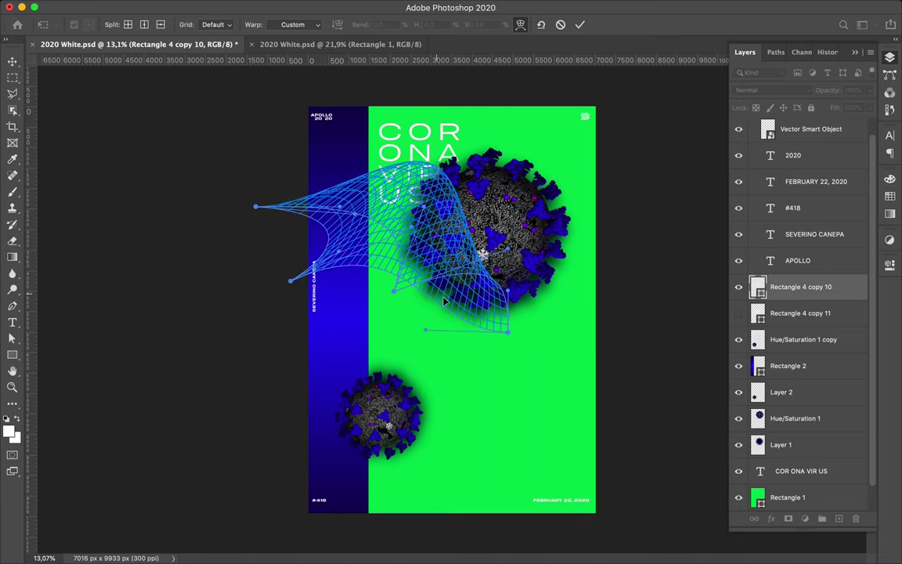
- Commit a first warp of the grid, shift it right, then undo the warp
key(Return)
drag(444, 301, 556, 260)
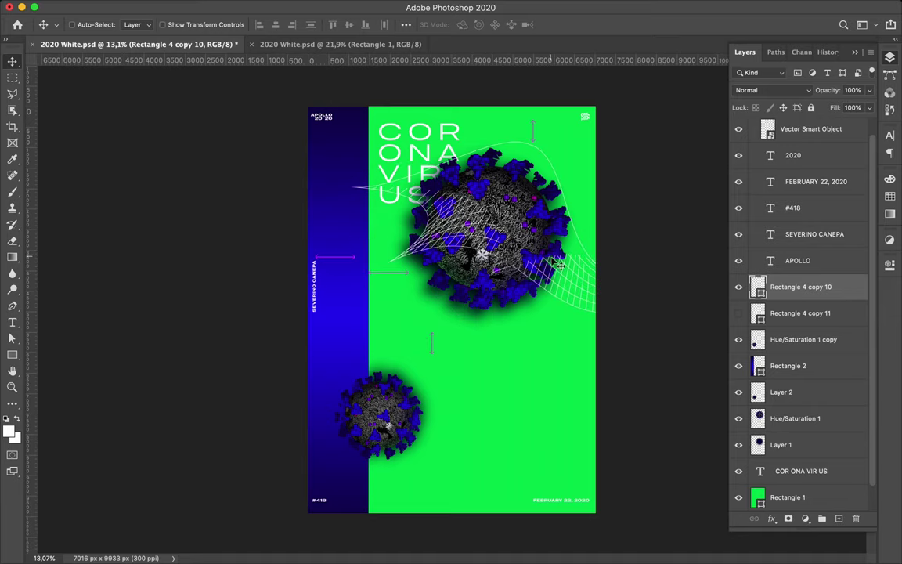
scroll(536, 316, up, 5)
scroll(536, 316, down, 3)
key(ctrl+z)
key(ctrl+z)
right_click(783, 286)
key(Escape)
- Warp the grid into a bulging curve and move it up and right
key(ctrl+t)
right_click(284, 190)
click(329, 294)
mouse_move(445, 183)
mouse_down()
mouse_move(178, 321)
mouse_move(447, 269)
mouse_up()
key(Return)
drag(446, 227, 501, 149)
- Shrink the warped grid to about 41% beside the upper virus
scroll(501, 156, down, 2)
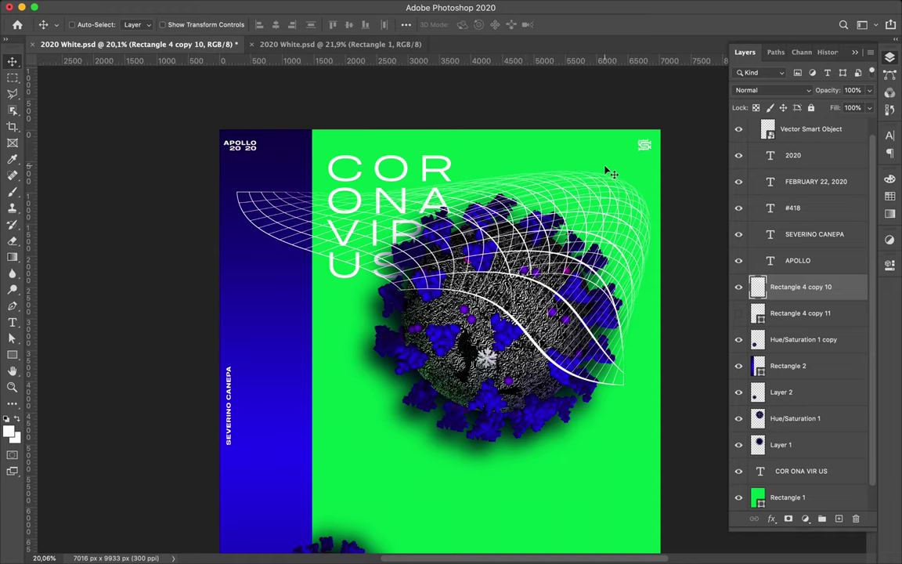
scroll(607, 172, down, 2)
key(ctrl+t)
drag(443, 192, 505, 220)
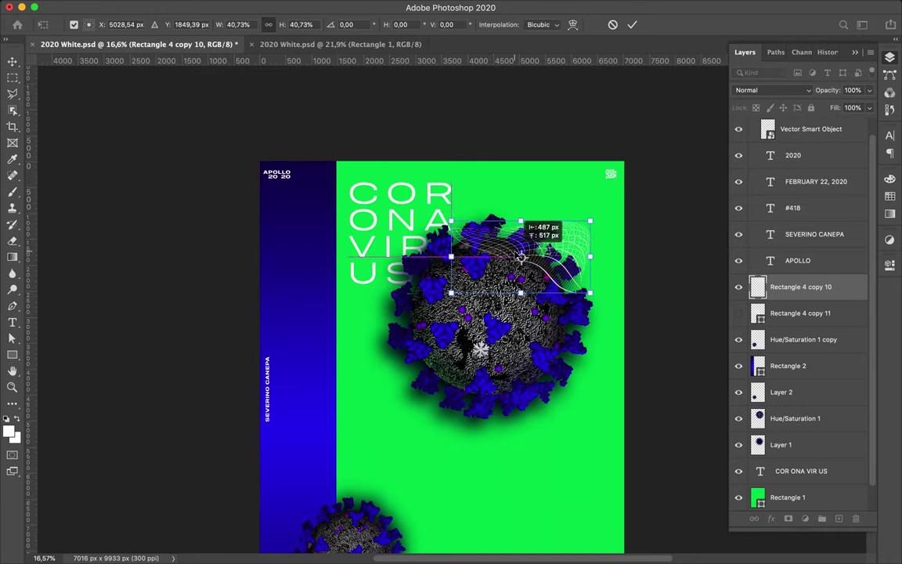
key(Return)
scroll(548, 225, down, 3)
click(361, 132)
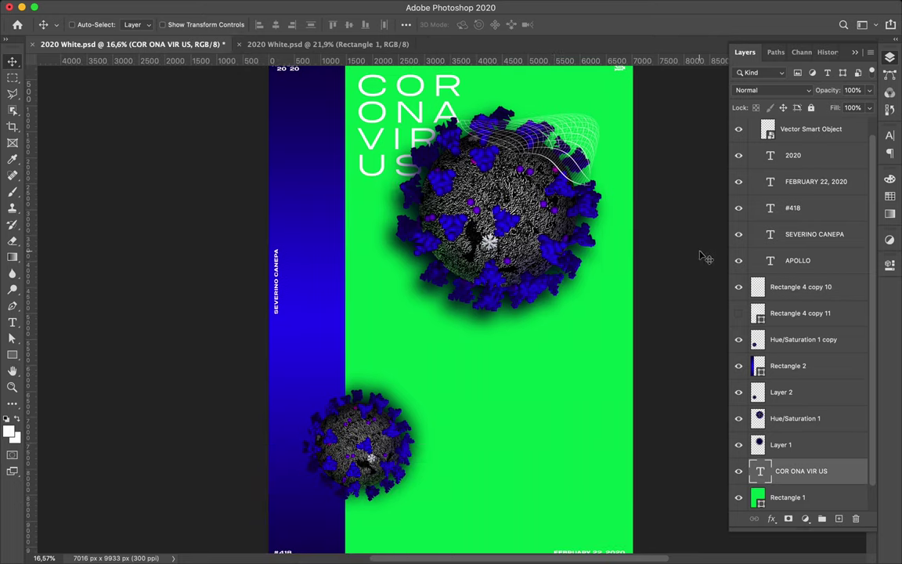
- Save the poster and set the CORONAVIRUS title tracking to 160
key(a)
click(889, 134)
key(ctrl+s)
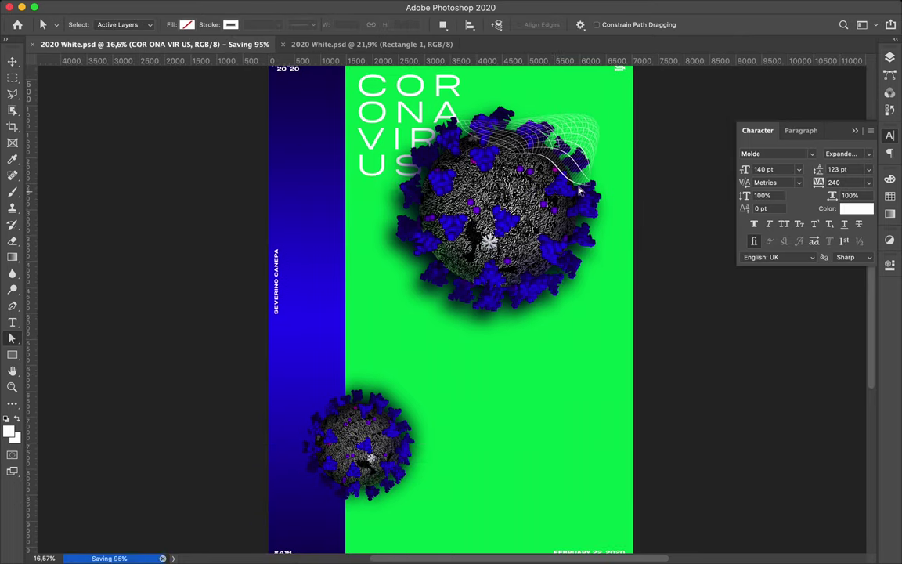
click(844, 155)
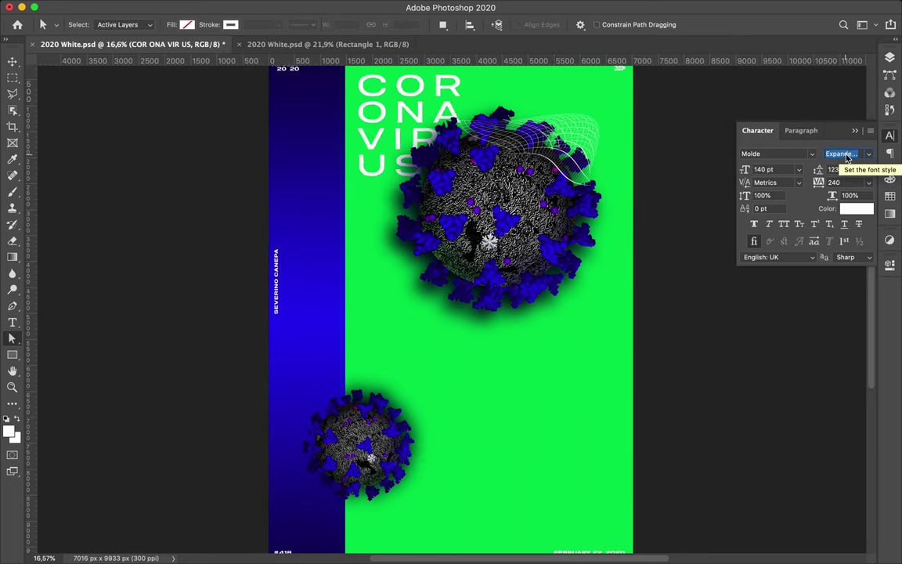
text(200160)
key(Return)
- Set the title leading to 116 pt, then pick the Ellipse shape tool
click(840, 170)
scroll(426, 417, up, 2)
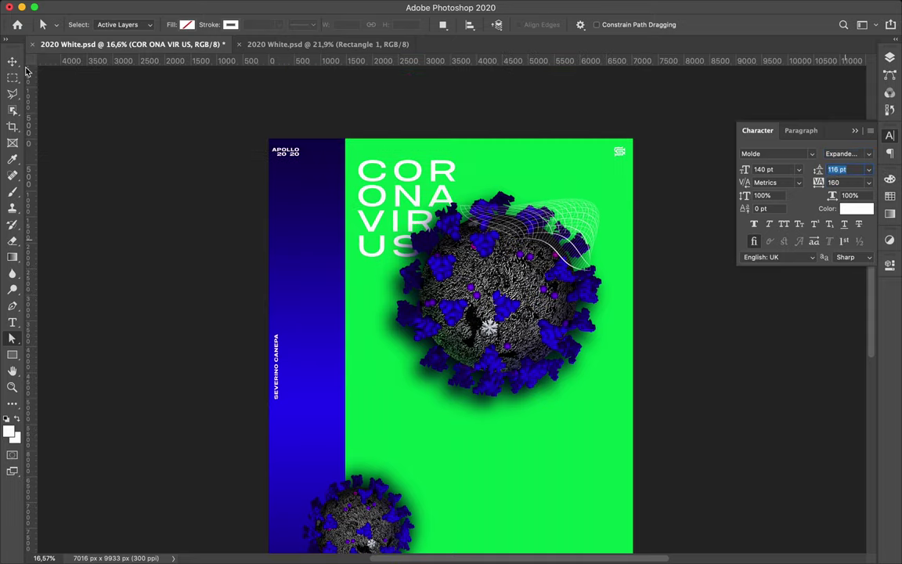
key(v)
key(u)
right_click(12, 354)
click(64, 377)
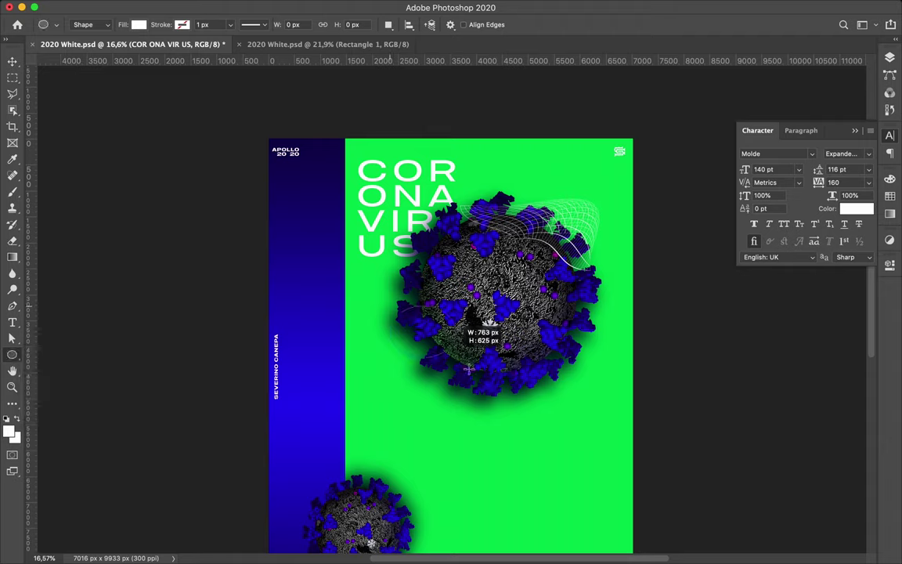
- Draw an ellipse over the upper virus and fill it magenta from Swatches
drag(389, 302, 459, 370)
click(890, 56)
click(889, 196)
click(797, 194)
key(v)
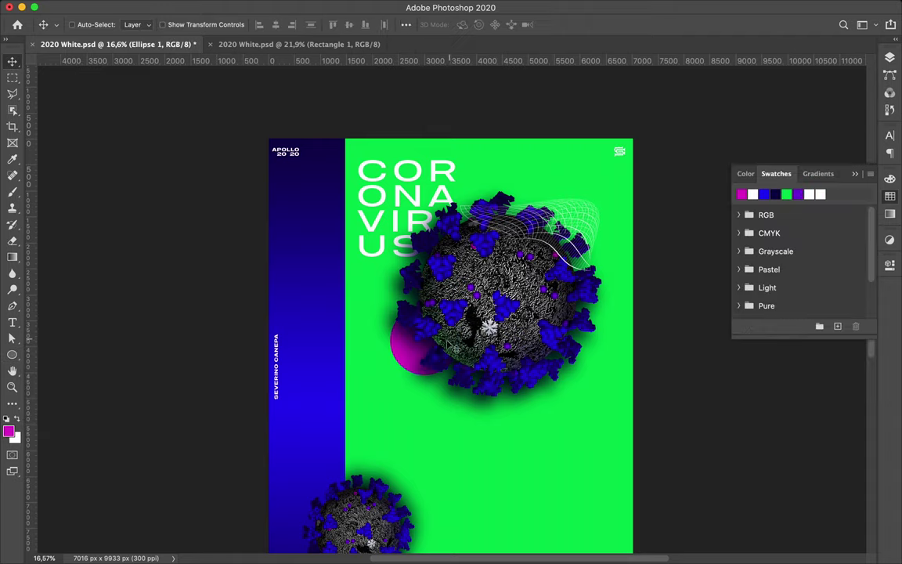
key(ctrl+t)
- Enlarge the magenta circle behind the upper virus and place a smaller copy by the lower virus
drag(459, 371, 470, 383)
key(Return)
mouse_move(423, 356)
mouse_down()
mouse_move(399, 359)
mouse_move(403, 494)
mouse_up()
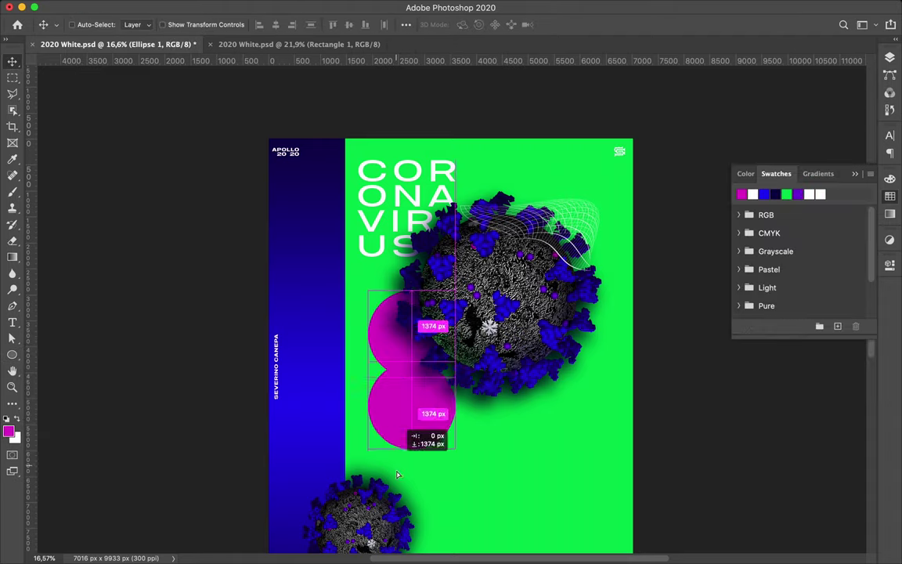
key(ctrl+t)
mouse_move(459, 509)
mouse_down()
mouse_move(413, 514)
mouse_move(424, 514)
mouse_up()
key(Return)
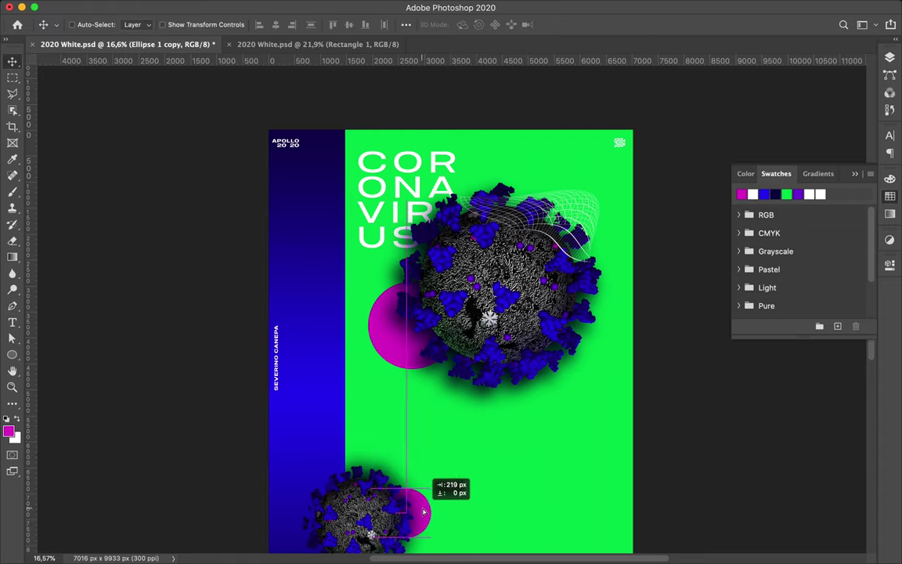
scroll(449, 520, down, 2)
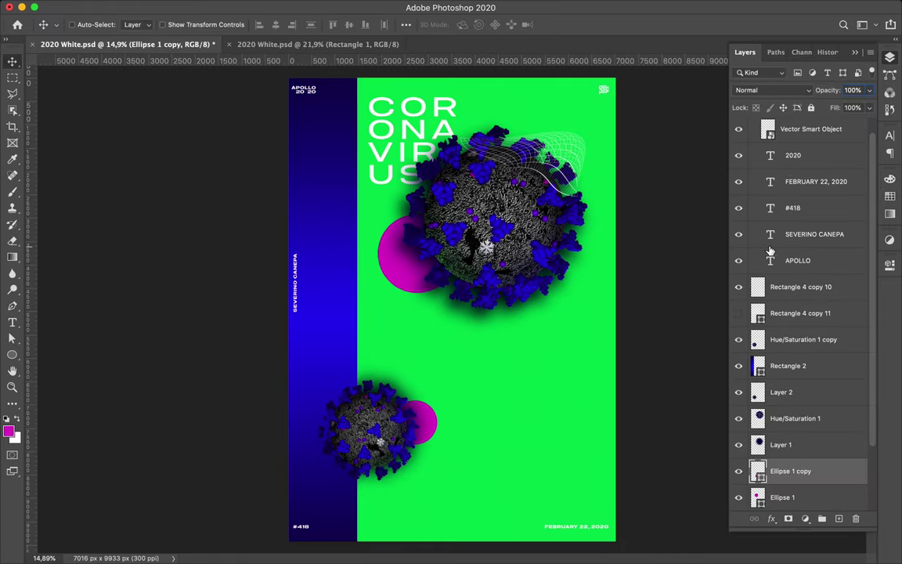
- Reveal the grid copy, reorder it and the blue sidebar layer, and add new Layer 3
click(890, 57)
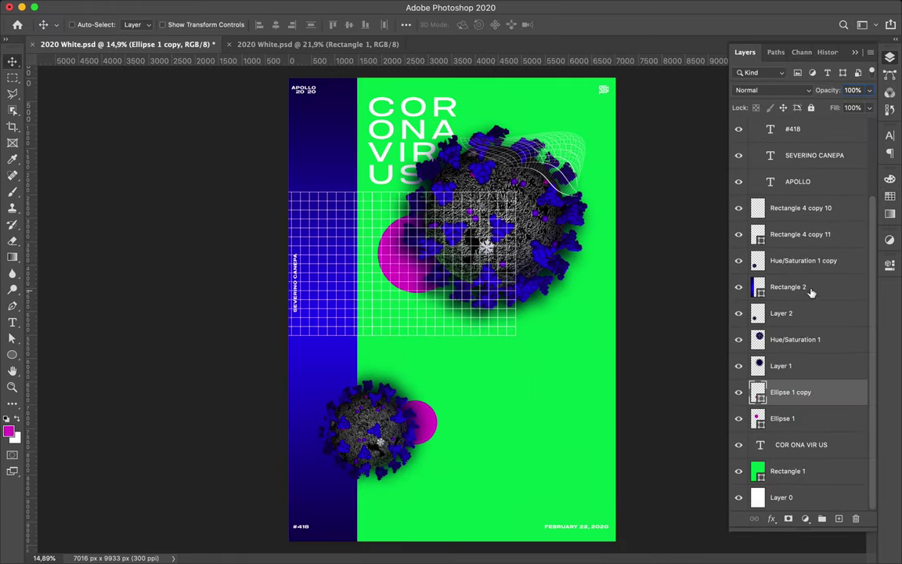
click(744, 237)
mouse_move(745, 239)
mouse_down()
mouse_move(808, 461)
mouse_move(810, 390)
mouse_up()
mouse_move(788, 260)
mouse_down()
mouse_move(798, 430)
mouse_move(791, 380)
mouse_up()
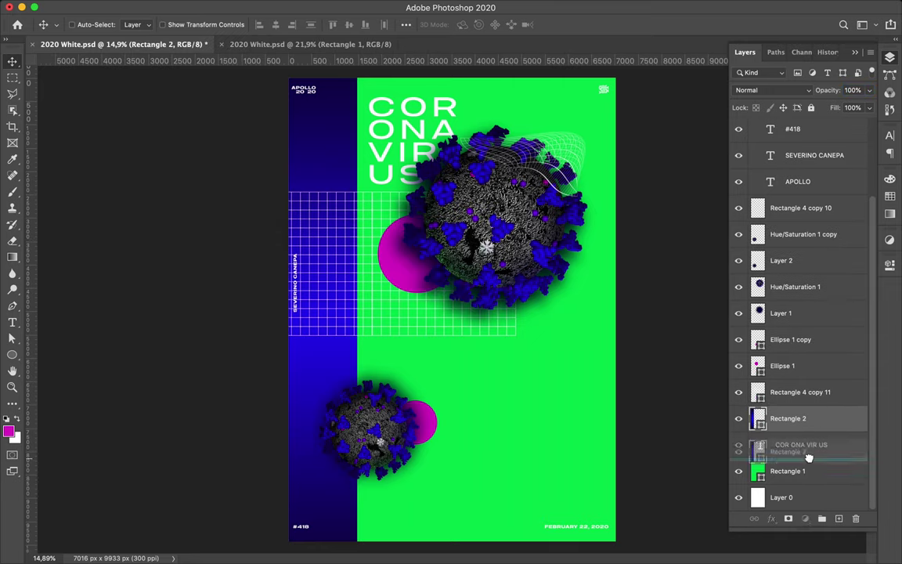
click(839, 519)
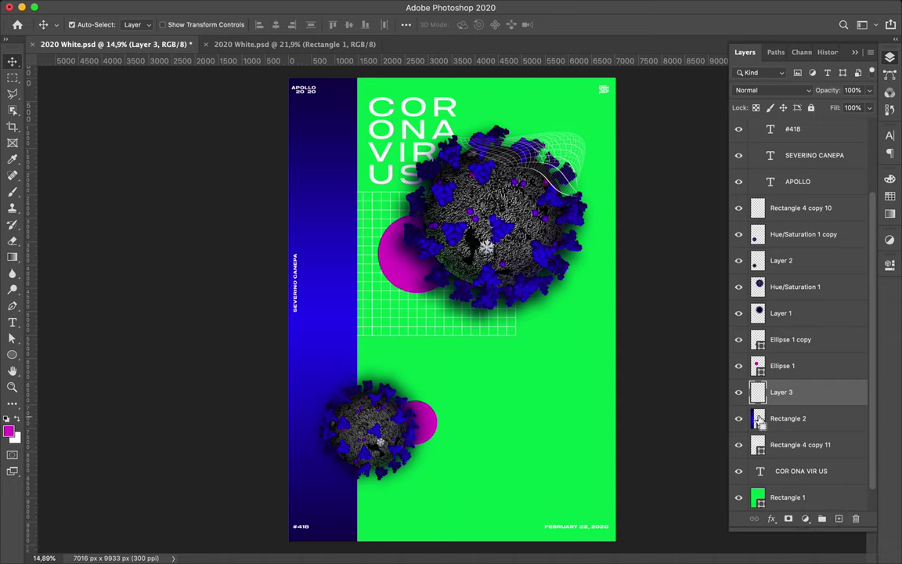
scroll(461, 377, down, 2)
- Brush dark navy over the blue sidebar on Layer 3
key(b)
click(890, 195)
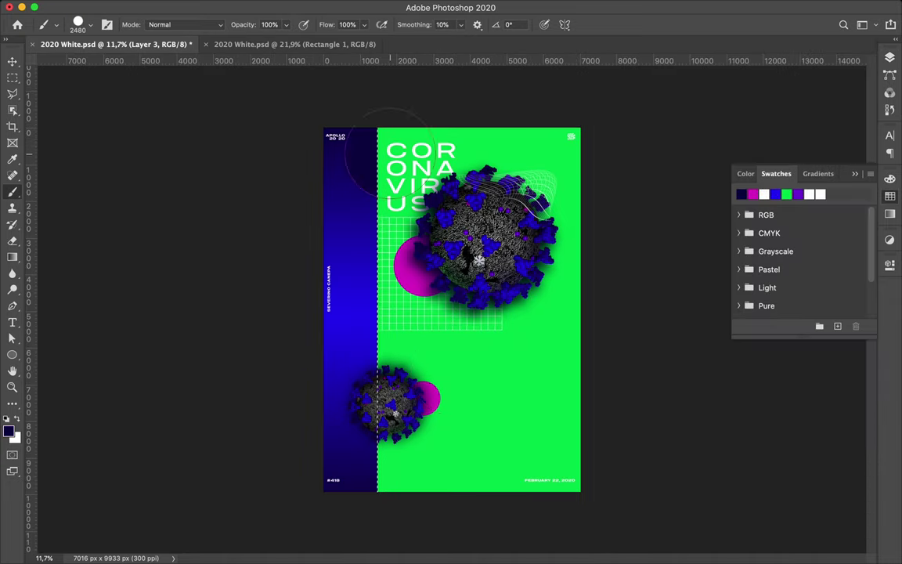
drag(376, 153, 350, 435)
key(m)
key(v)
click(287, 7)
click(626, 165)
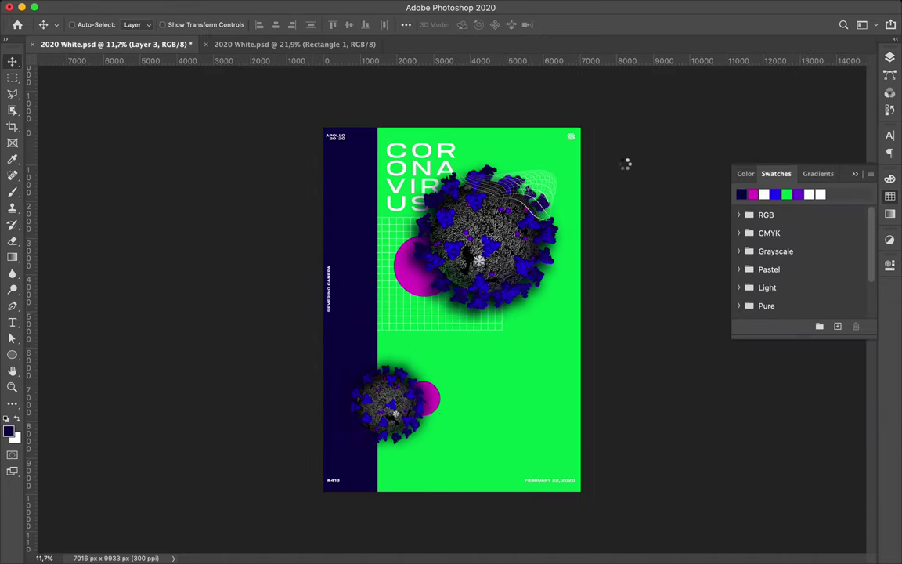
- Move Layer 3 below Rectangle 2, set it to Multiply, and drag a virus copy bottom-right
click(890, 57)
drag(390, 356, 386, 356)
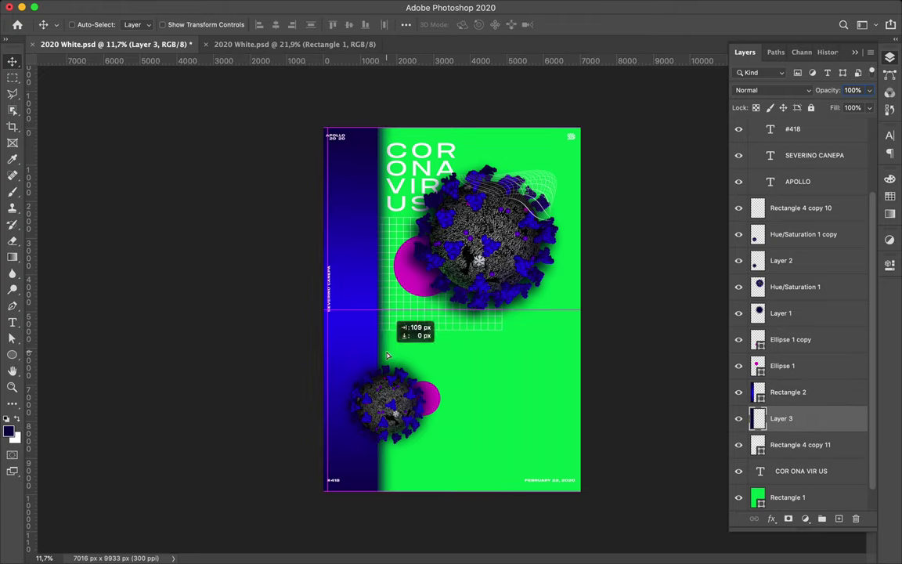
click(772, 90)
click(750, 124)
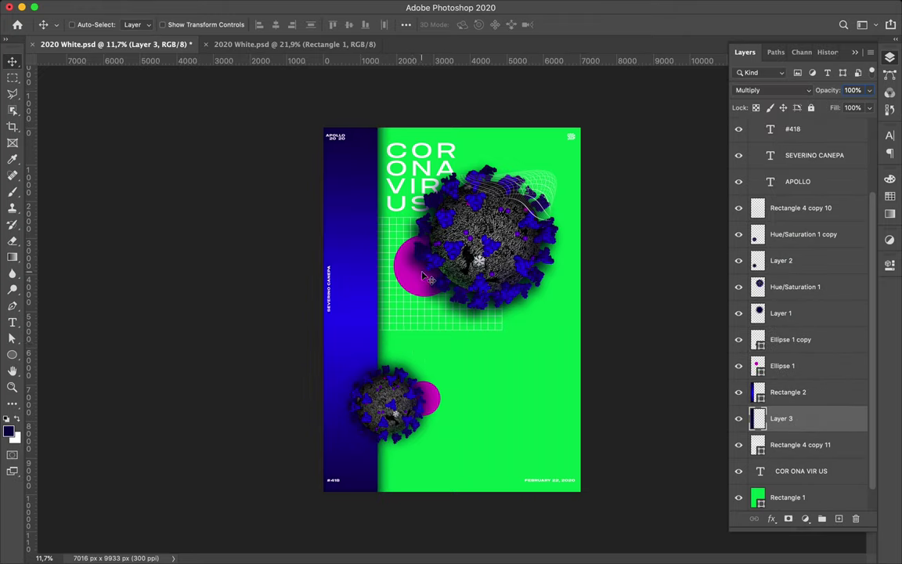
scroll(472, 285, up, 3)
scroll(431, 328, down, 3)
drag(396, 305, 595, 384)
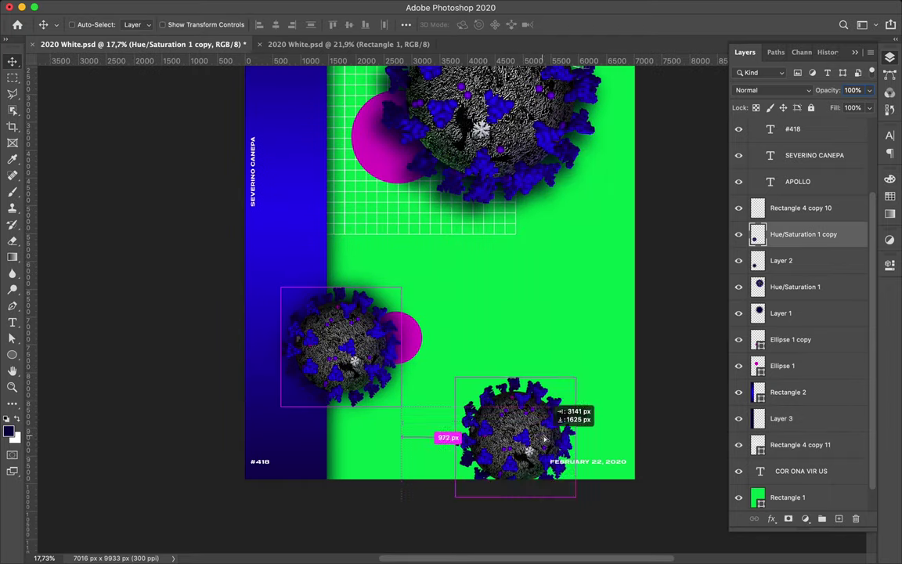
- Shrink the bottom-right virus copy and fill its area navy
key(ctrl+t)
drag(584, 483, 572, 409)
key(Return)
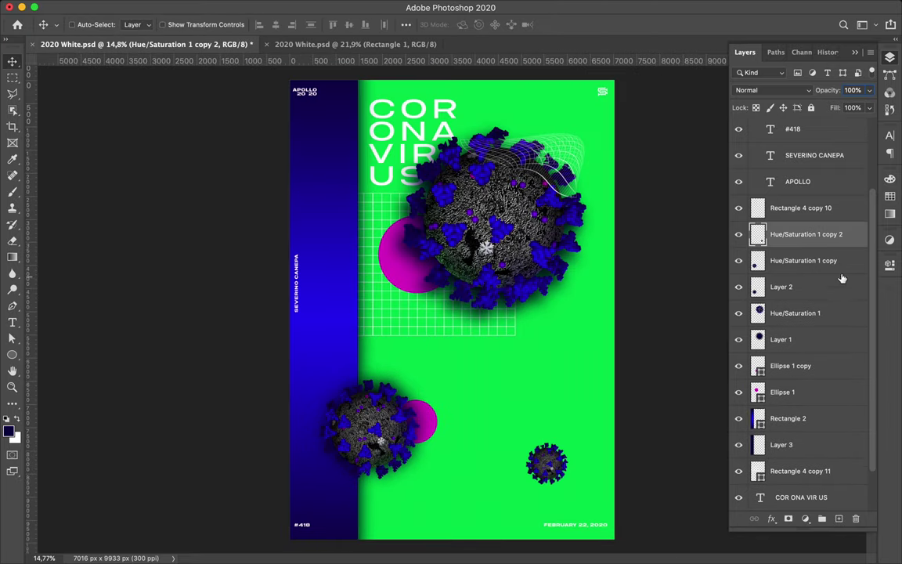
key(alt+BackSpace)
key(m)
- Move Layer 4 below the virus copy and set it to Multiply
click(323, 7)
click(787, 245)
drag(787, 245, 786, 270)
click(771, 90)
click(752, 120)
key(v)
- Lasso a virus wedge into Layer 5 and place it on the lower-left virus below Rectangle 4 copy 10
ctrl+click(366, 441)
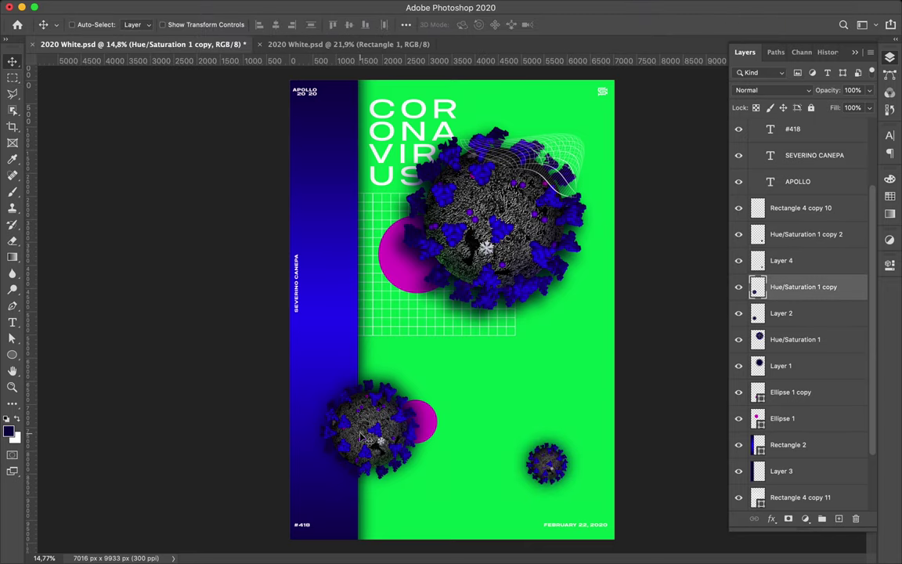
key(l)
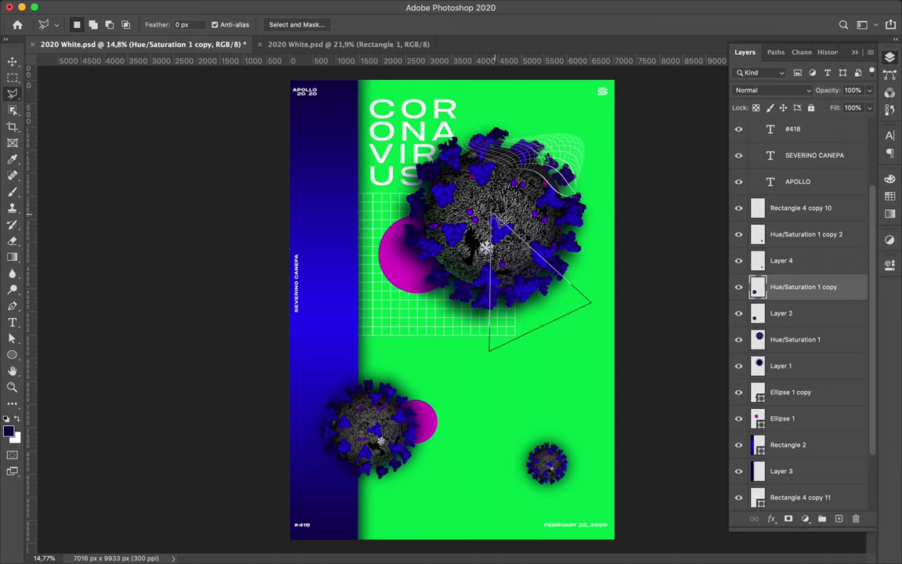
ctrl+click(524, 266)
key(ctrl+j)
key(v)
drag(493, 243, 376, 482)
drag(783, 339, 780, 235)
drag(398, 482, 391, 474)
- Paint navy shading on a new Layer 6 placed beneath Layer 5
click(840, 521)
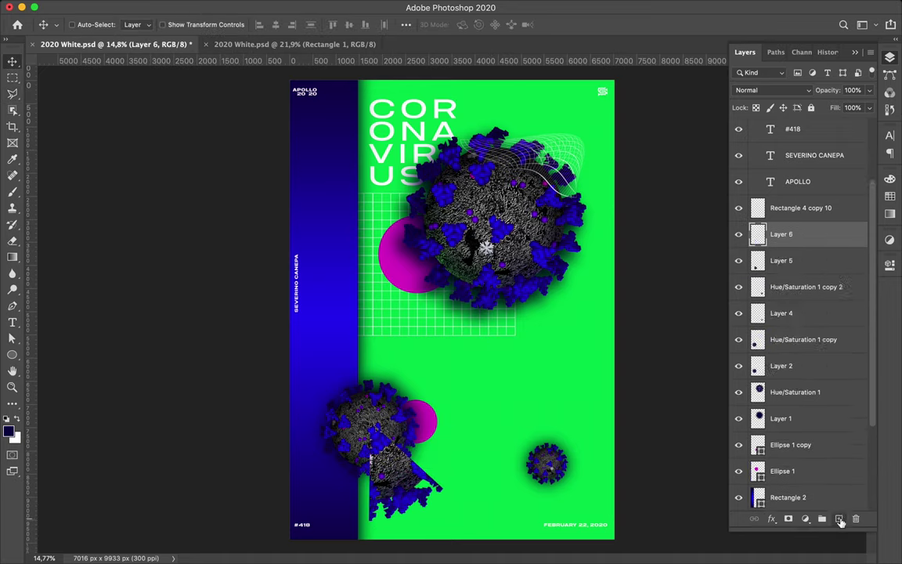
key(b)
drag(368, 423, 316, 473)
key(m)
click(293, 7)
key(Escape)
drag(782, 235, 782, 267)
key(v)
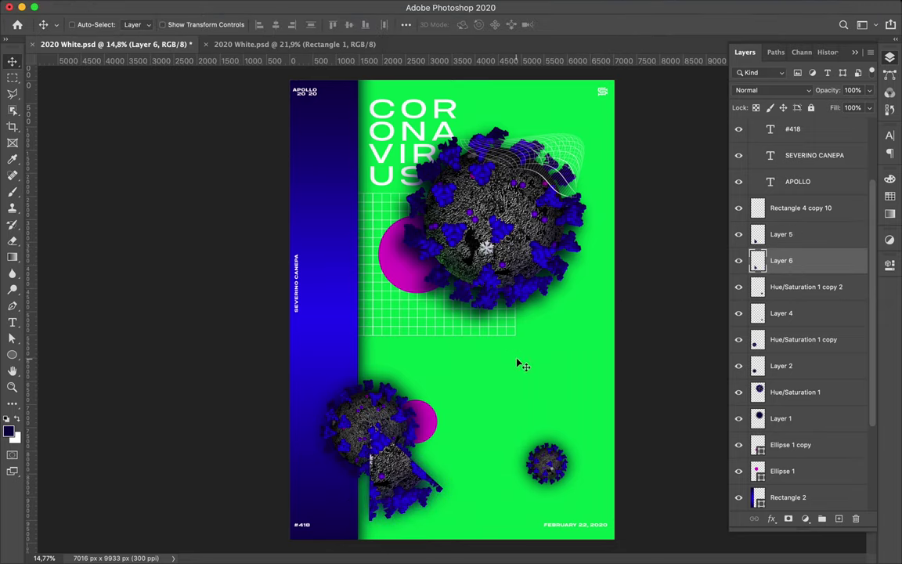
- Copy a lassoed piece of the Hue/Saturation 1 virus to a new layer and set a 44 px eraser
ctrl+click(486, 228)
key(l)
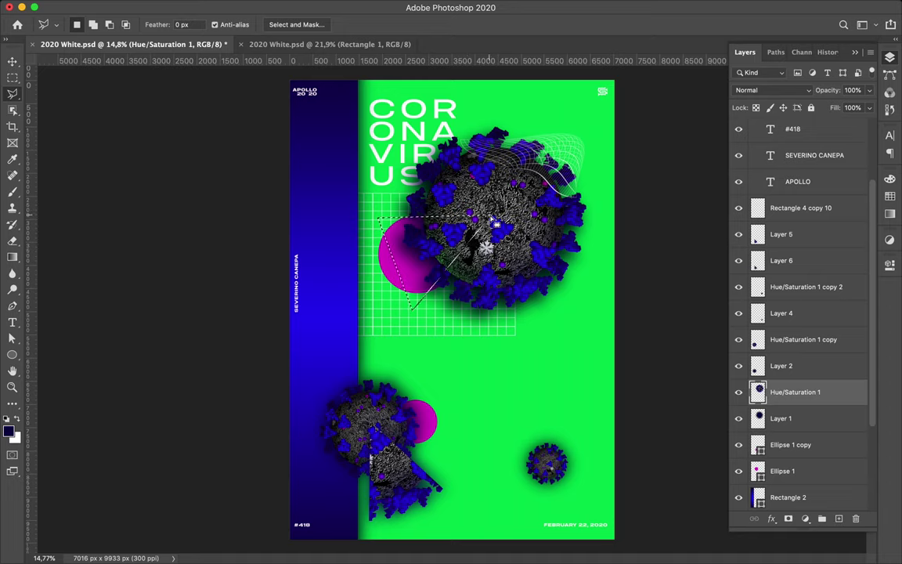
key(ctrl+j)
key(v)
key(e)
scroll(465, 167, up, 2)
right_click(464, 167)
text(44)
key(Return)
- Paint a navy patch over the new virus fragment
key(v)
scroll(458, 220, down, 2)
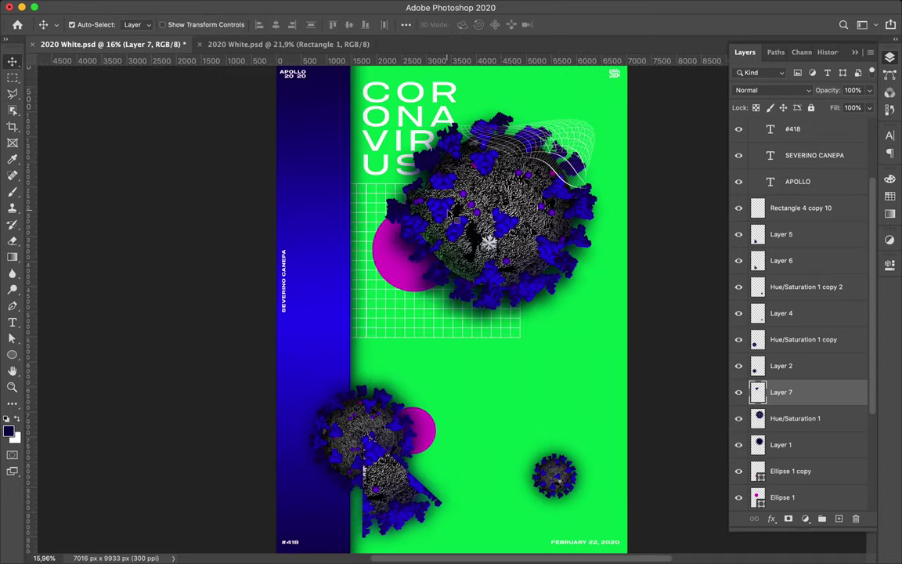
key(b)
drag(391, 196, 423, 251)
- Put Layer 8 below Layer 7 and rotate both fragments about 3 degrees
key(v)
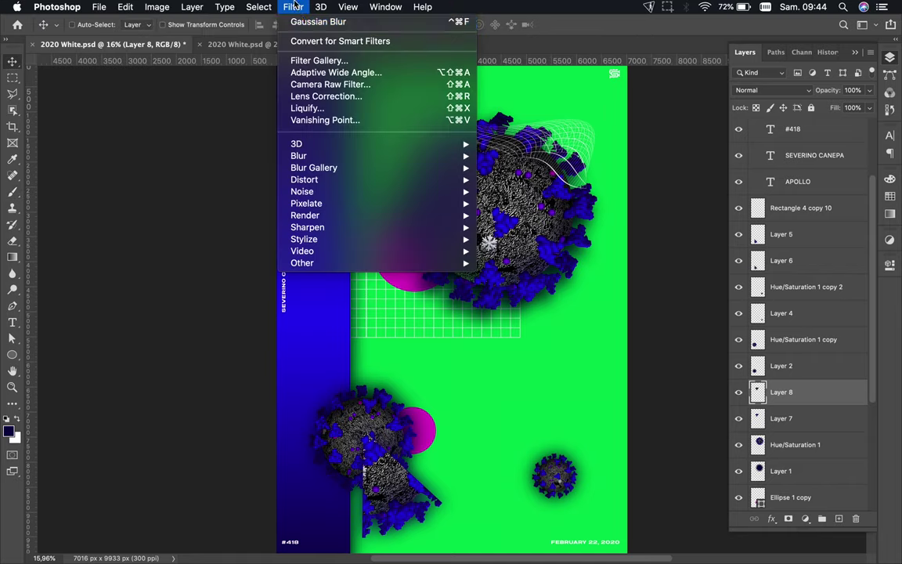
key(ctrl+bracketleft)
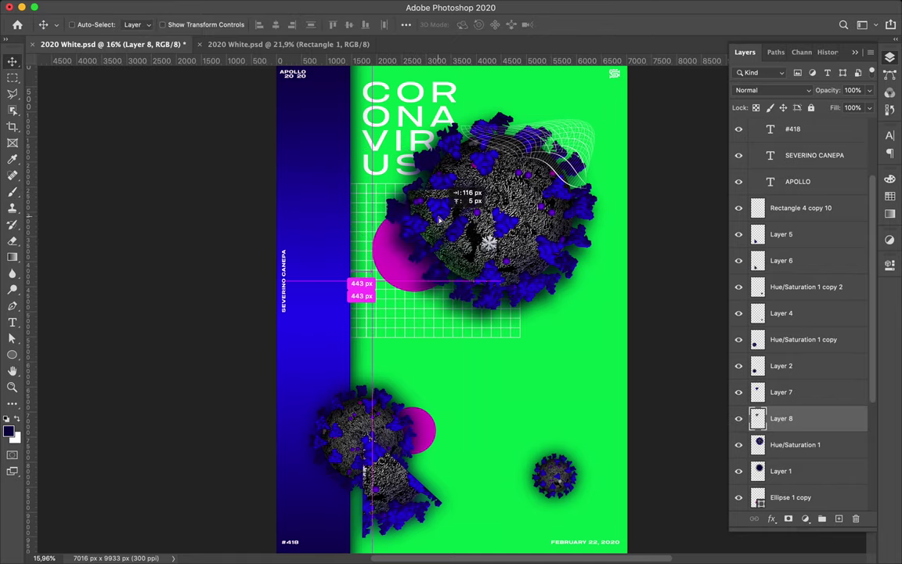
shift+click(781, 392)
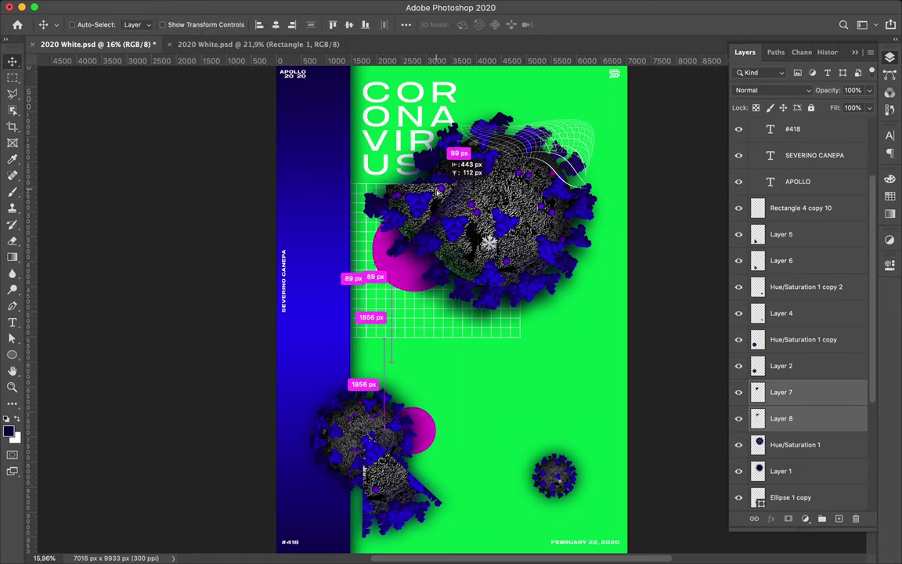
key(ctrl+t)
drag(470, 144, 473, 146)
key(Return)
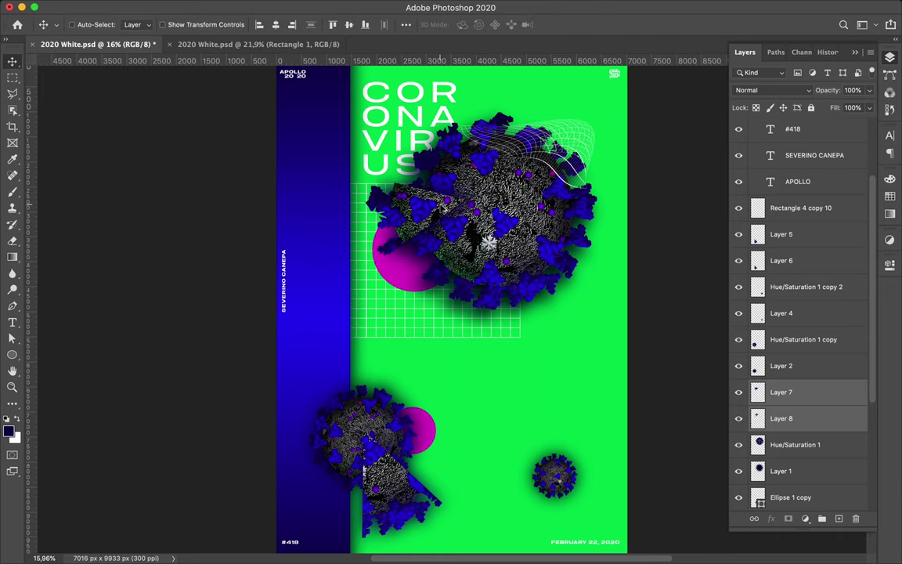
- Copy the fragments onto the small virus, scaled to about 56% and rotated about 159 degrees
drag(423, 219, 553, 455)
key(ctrl+t)
drag(492, 392, 546, 433)
key(Return)
drag(790, 392, 814, 221)
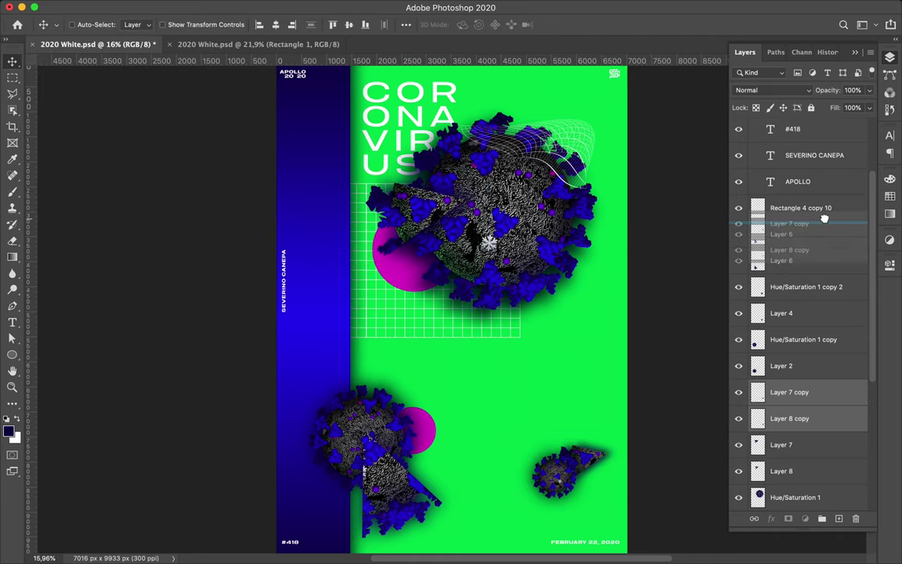
key(ctrl+t)
drag(483, 420, 694, 521)
drag(590, 464, 599, 472)
key(Return)
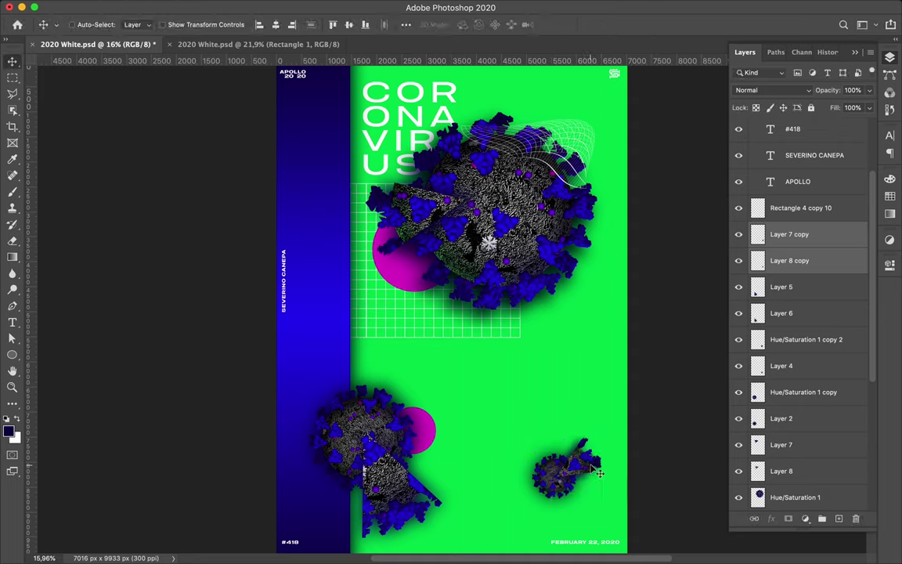
- Lasso a new Layer 9 piece, move it above Rectangle 4 copy 10 and nudge it
key(l)
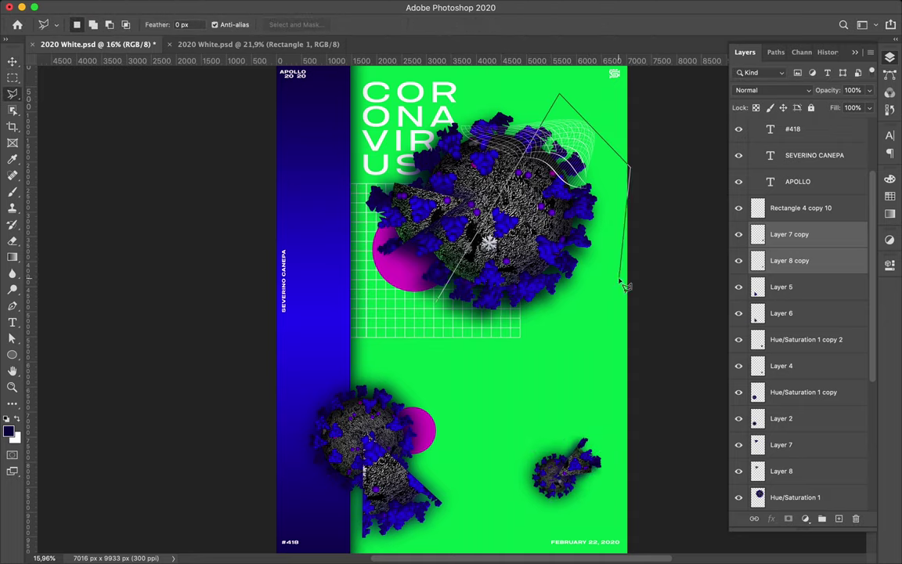
key(ctrl+j)
key(v)
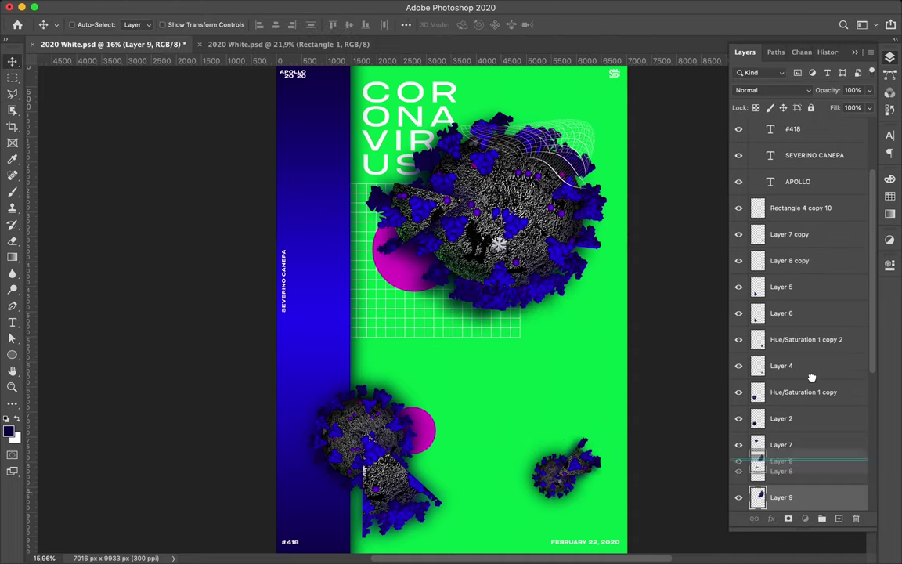
drag(815, 234, 815, 202)
drag(556, 190, 563, 193)
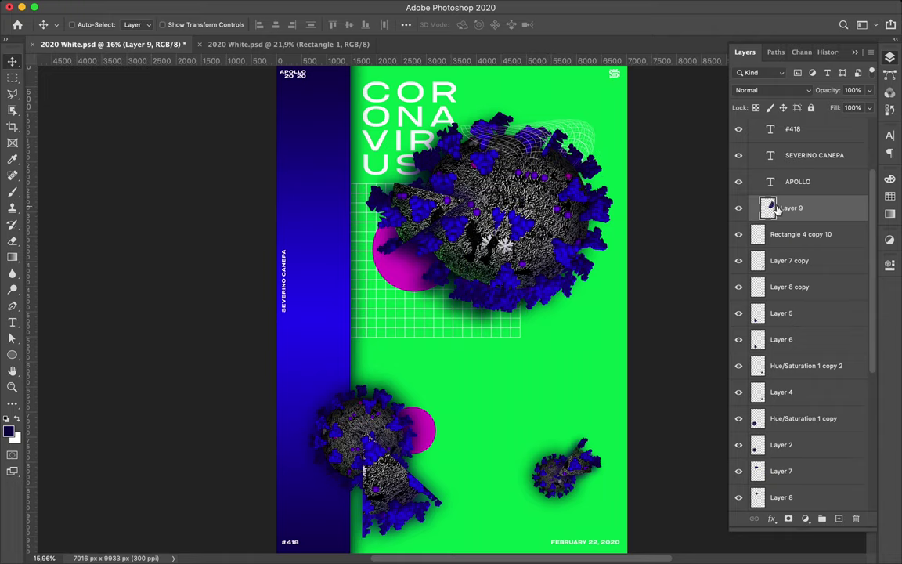
- Paint navy on a new Layer 10 over the large virus and place it beneath Layer 9
key(ctrl+shift+alt+n)
drag(503, 196, 470, 258)
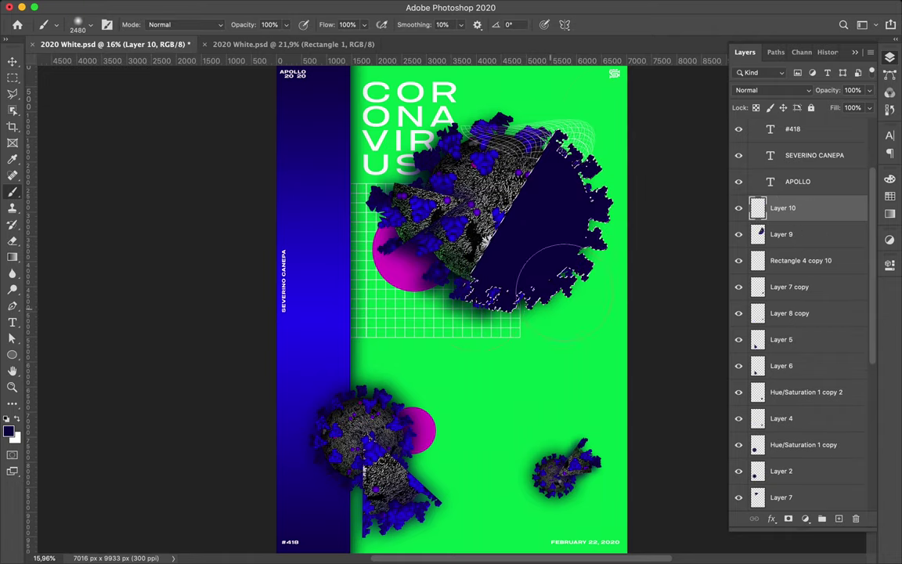
key(v)
click(298, 7)
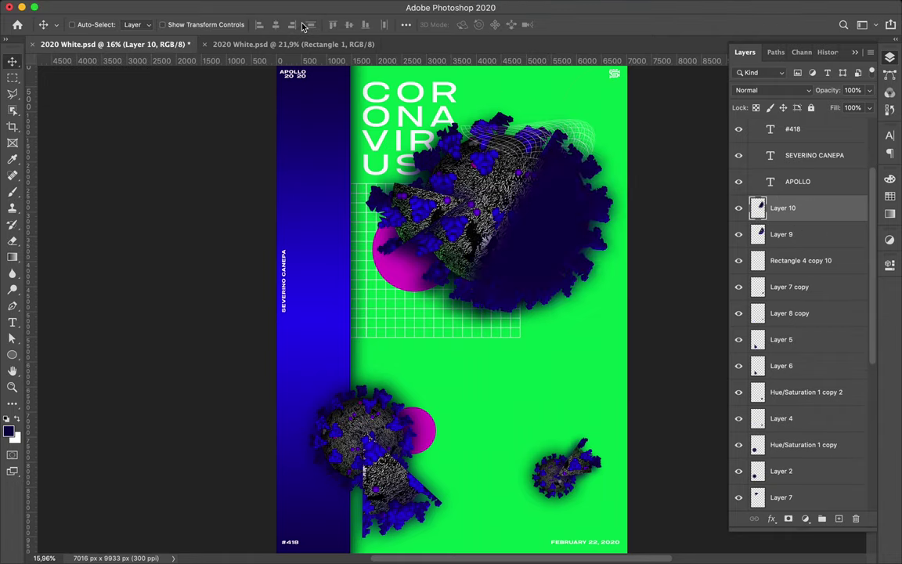
drag(784, 207, 799, 239)
drag(596, 196, 591, 233)
click(772, 90)
shift+click(795, 210)
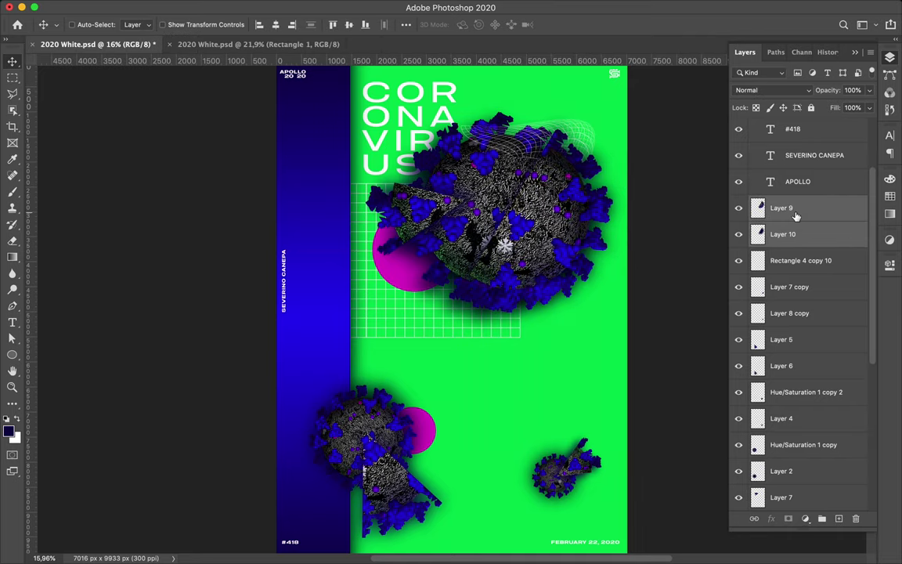
- Enlarge the Layer 9 and Layer 10 fragments together and reposition them over the large virus
key(ctrl+t)
drag(628, 326, 656, 366)
key(Return)
drag(537, 268, 558, 272)
key(e)
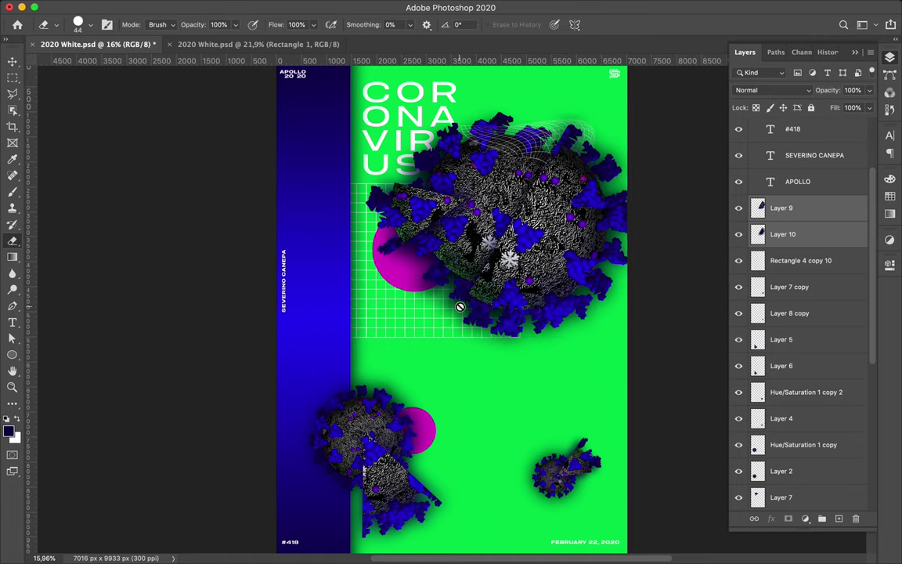
click(771, 209)
key(v)
scroll(452, 287, down, 2)
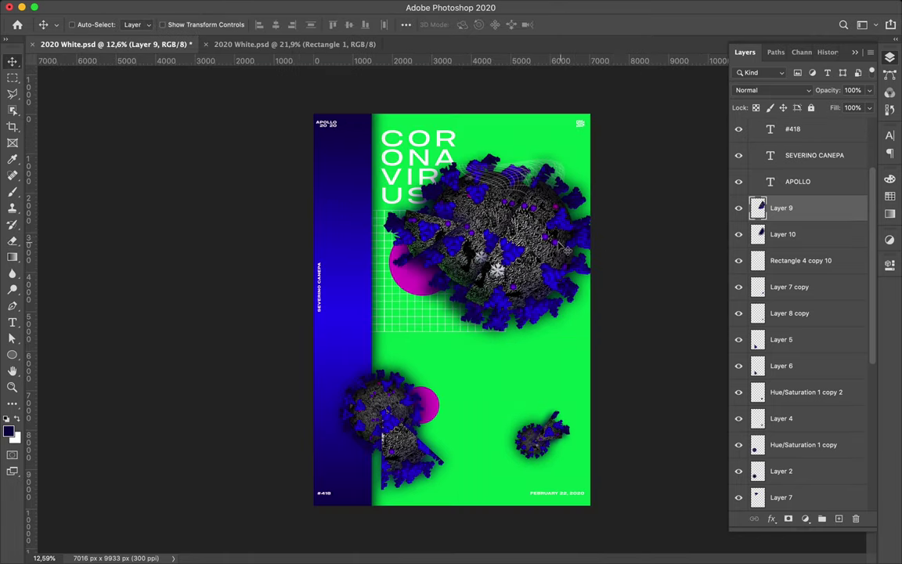
shift+click(784, 235)
drag(502, 212, 527, 230)
- Lasso a fragment of the Hue/Saturation 1 copy virus onto its own layer, enlarged to 139.67%
click(399, 403)
key(l)
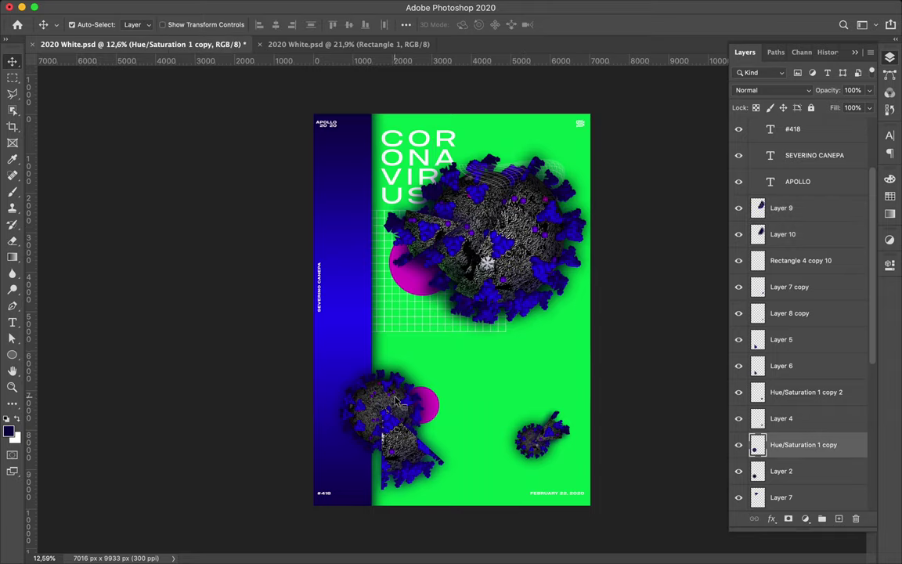
click(339, 436)
key(ctrl+j)
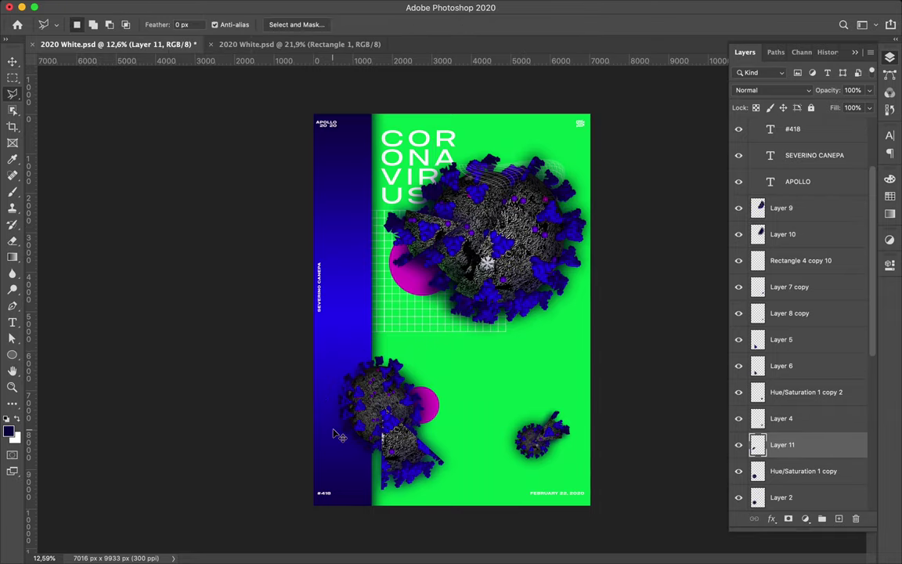
key(ctrl+t)
drag(416, 354, 402, 392)
key(Return)
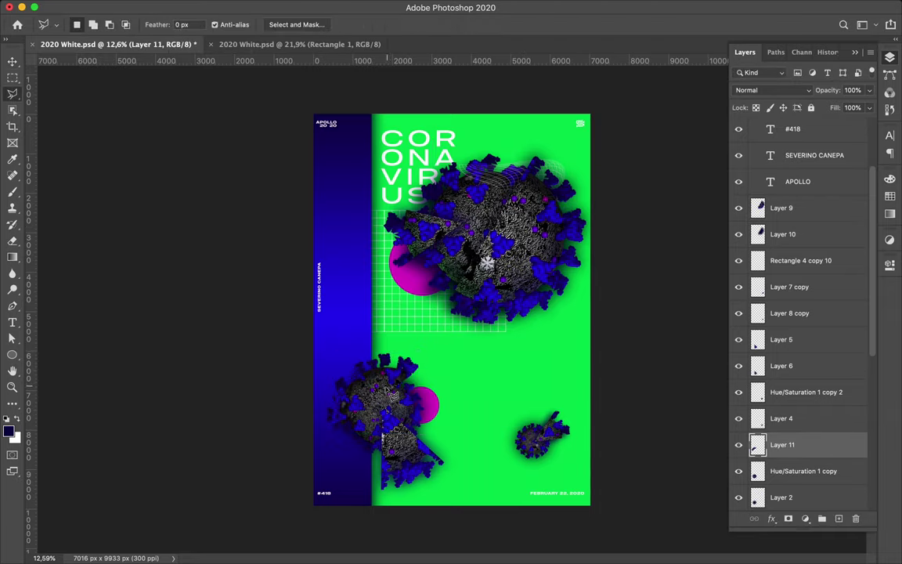
- Make a Gaussian-blurred copy of the fragment, placed beneath the sharp one and slightly offset
key(ctrl+j)
key(Return)
key(v)
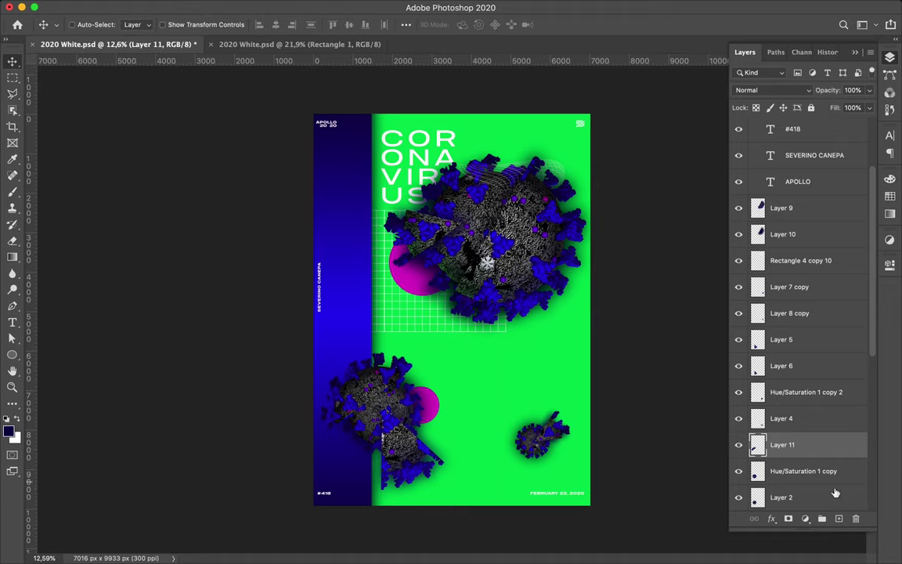
key(b)
key(m)
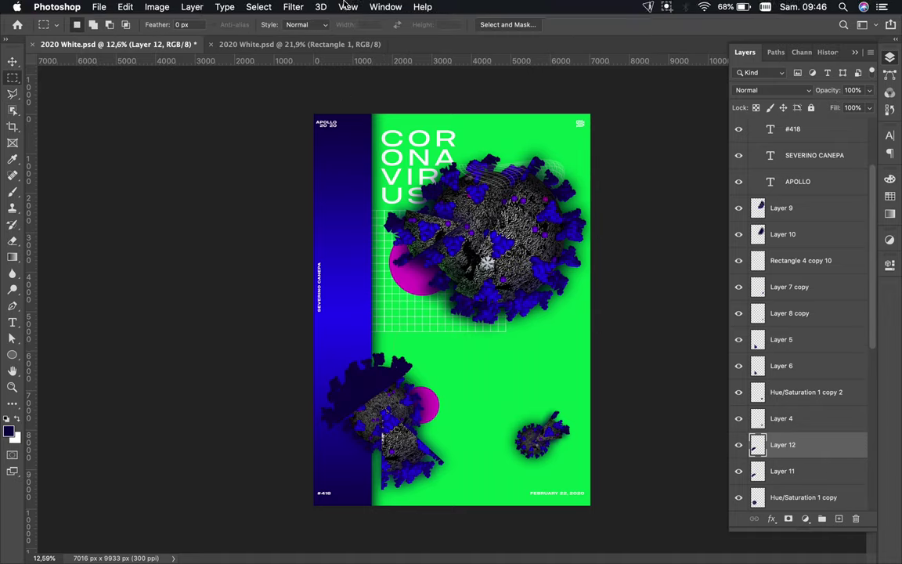
click(293, 7)
click(307, 21)
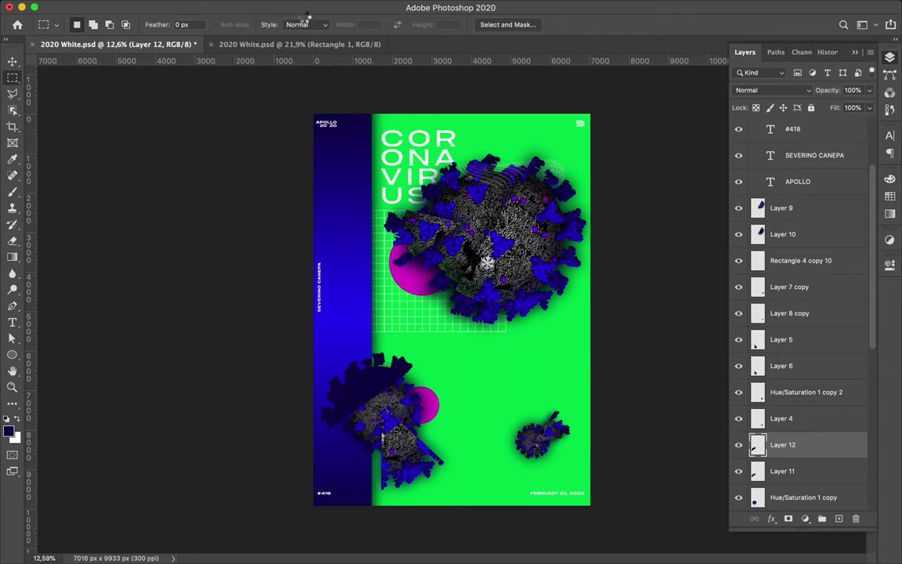
drag(774, 433, 776, 479)
key(v)
drag(356, 349, 381, 404)
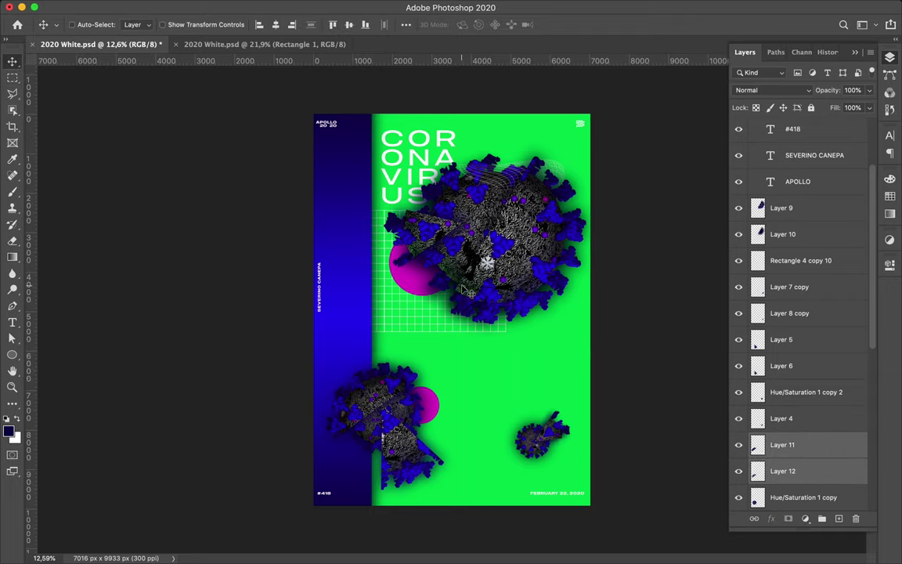
- Draw an ellipse with no fill and a magenta stroke over the large virus
key(u)
click(12, 354)
click(49, 384)
click(139, 24)
click(182, 24)
click(110, 92)
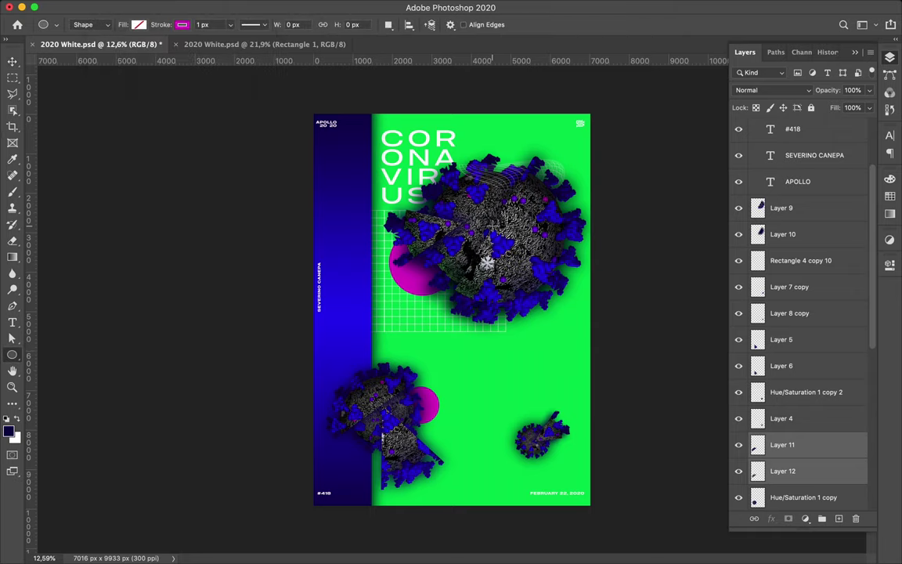
drag(454, 191, 526, 263)
click(890, 57)
- Move the ring layer below Layers 9 and 10 and nudge the ring slightly left
drag(783, 444, 776, 195)
key(a)
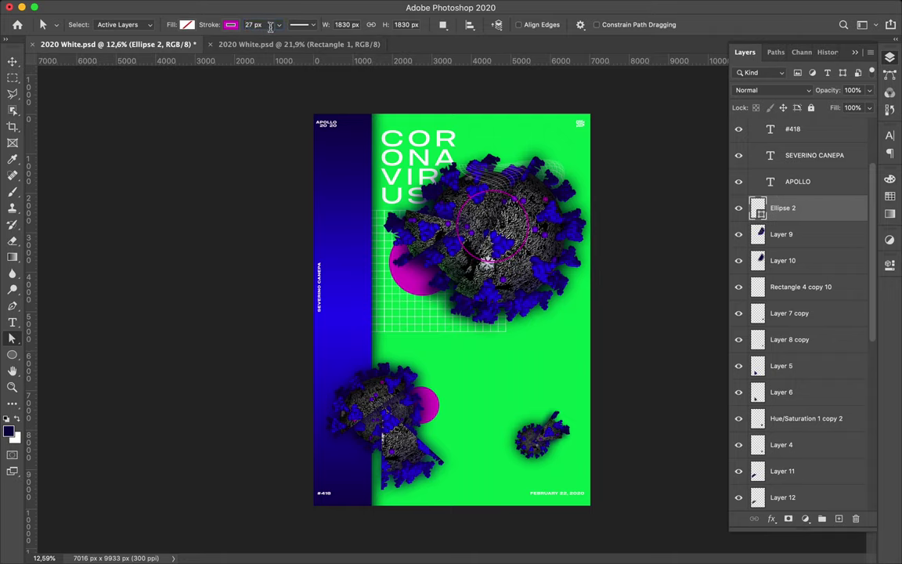
scroll(454, 306, up, 3)
key(v)
drag(783, 207, 784, 270)
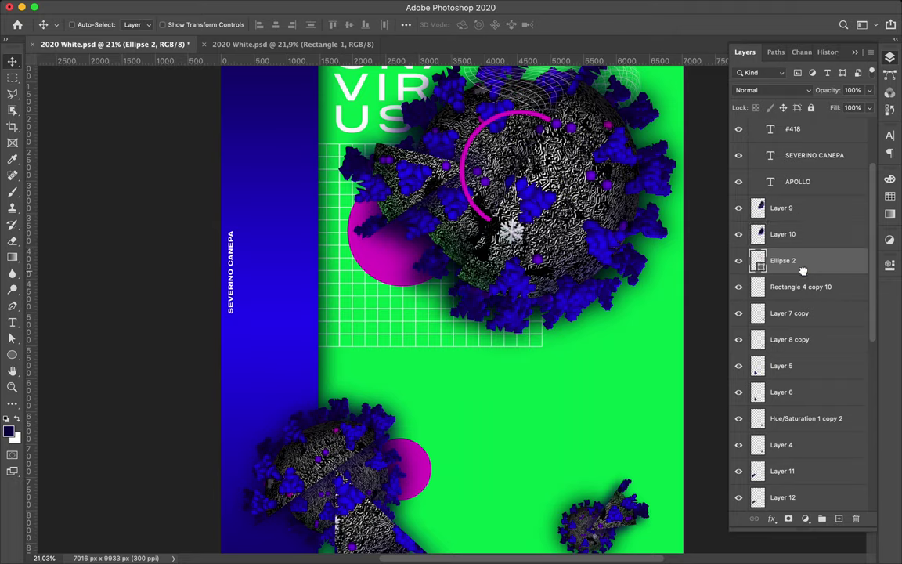
scroll(571, 205, down, 2)
scroll(517, 196, up, 2)
drag(470, 185, 465, 188)
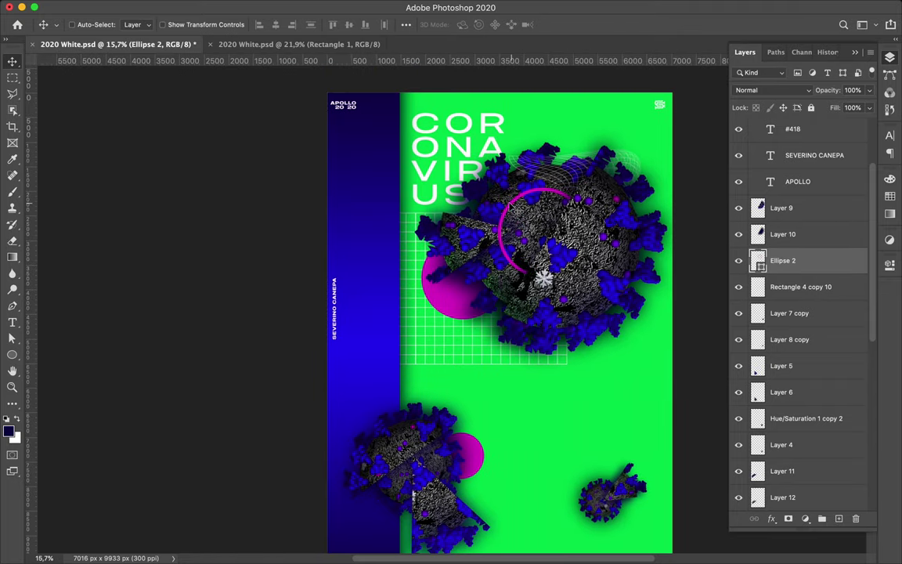
- Tuck the ring layer below Layer 8, behind the virus, and reposition the ring
drag(803, 261, 800, 479)
scroll(801, 427, down, 5)
scroll(783, 308, down, 1)
drag(784, 298, 796, 427)
scroll(546, 232, up, 2)
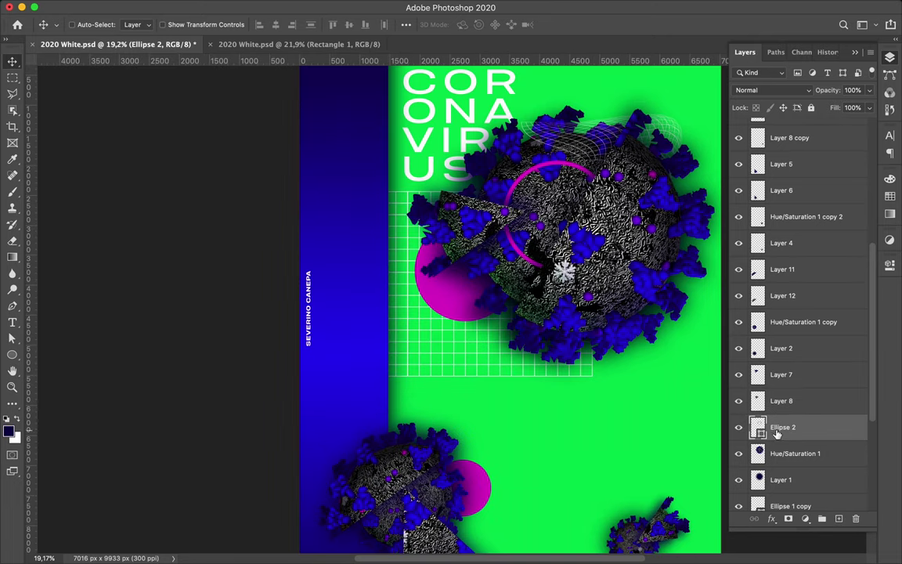
scroll(575, 192, down, 2)
drag(574, 192, 557, 188)
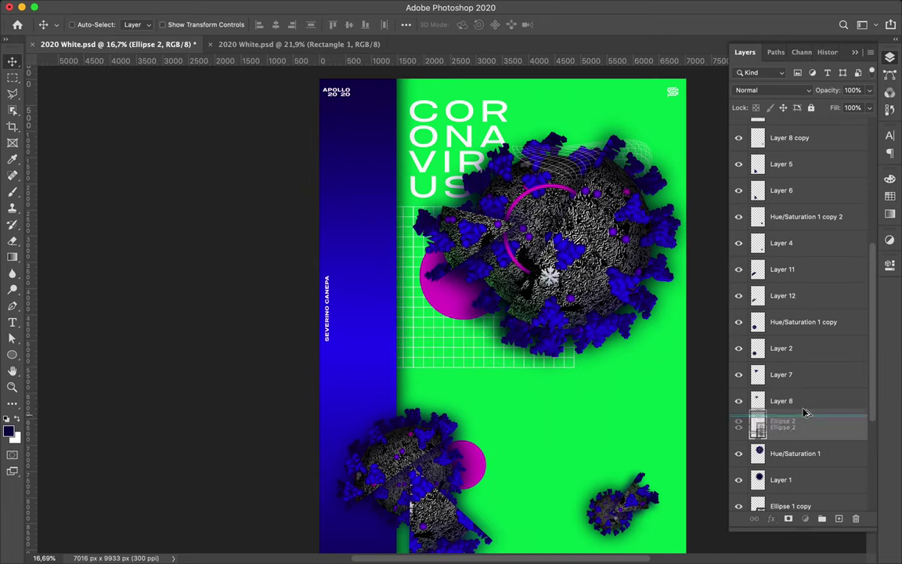
- Duplicate the ring, enlarge the copy to about 147%, and thicken its stroke
key(ctrl+j)
key(ctrl+t)
drag(599, 278, 621, 301)
key(Return)
key(a)
click(523, 171)
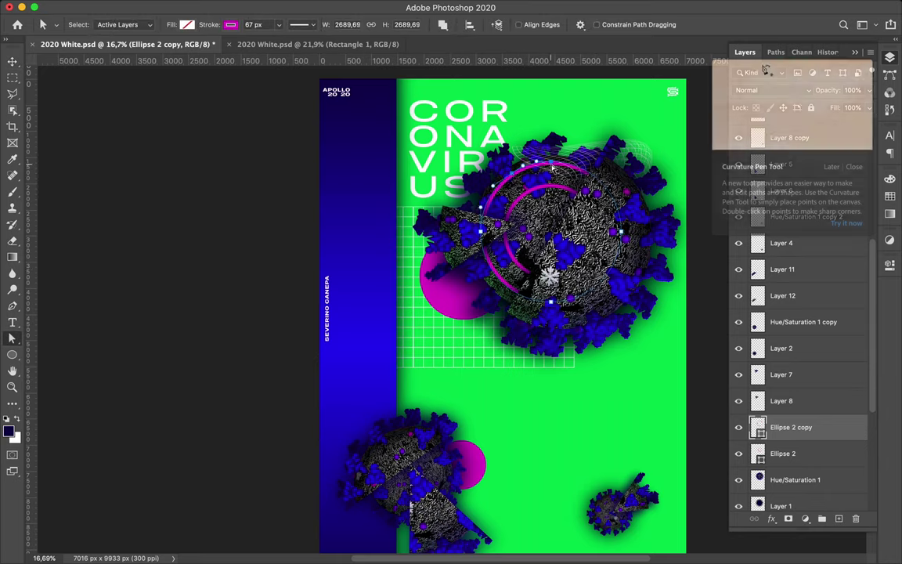
click(858, 169)
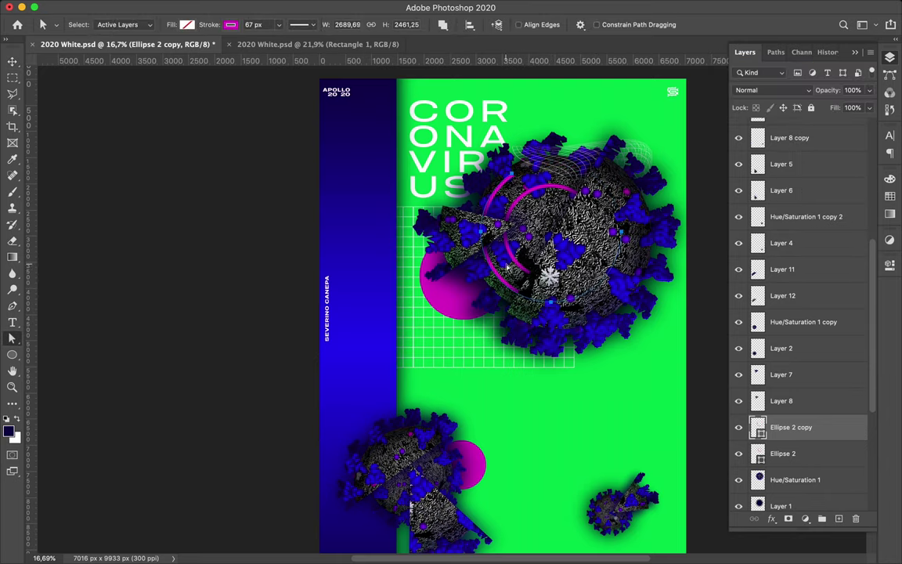
text(117)
click(265, 24)
key(shift+Up)
key(shift+Up)
key(v)
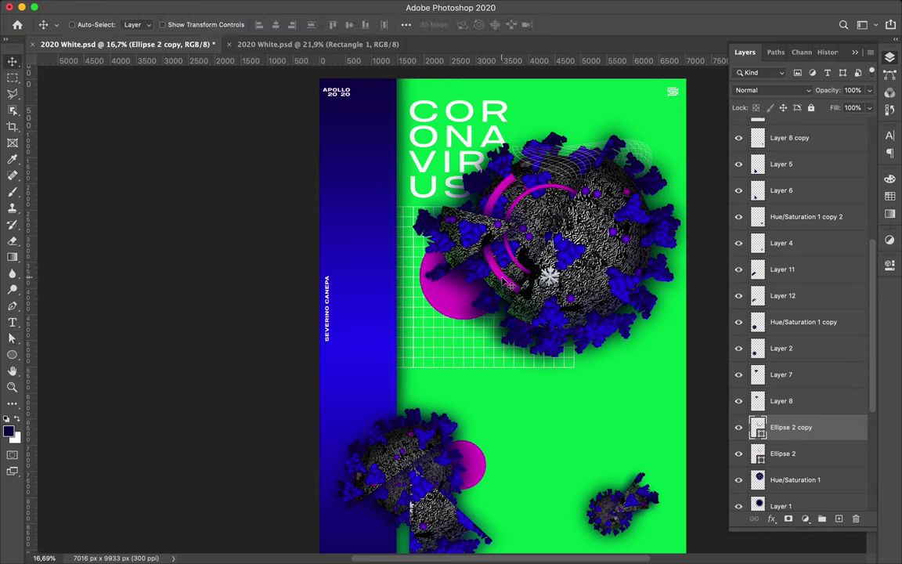
- Move a ring copy's layer above the virus layers and display the ring's anchor points
drag(846, 435, 791, 205)
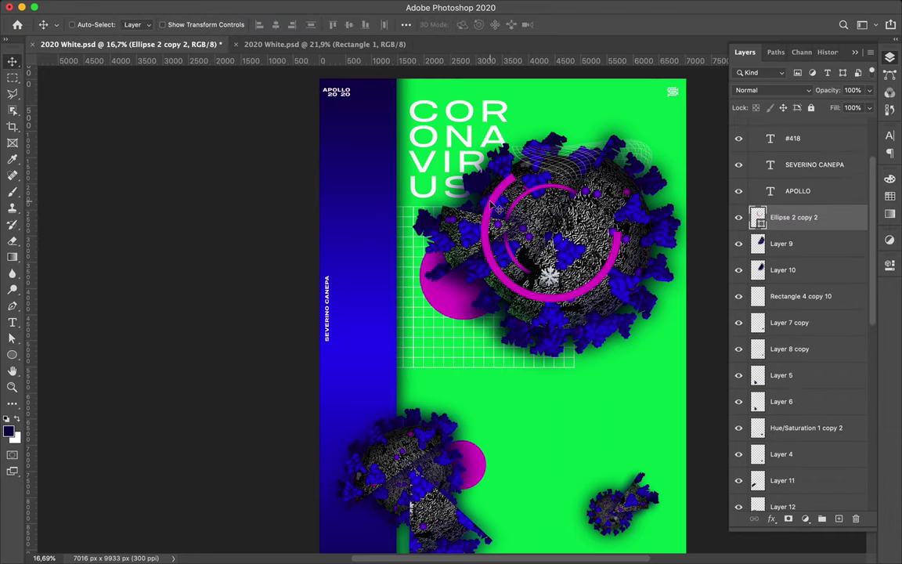
key(p)
key(a)
key(p)
key(a)
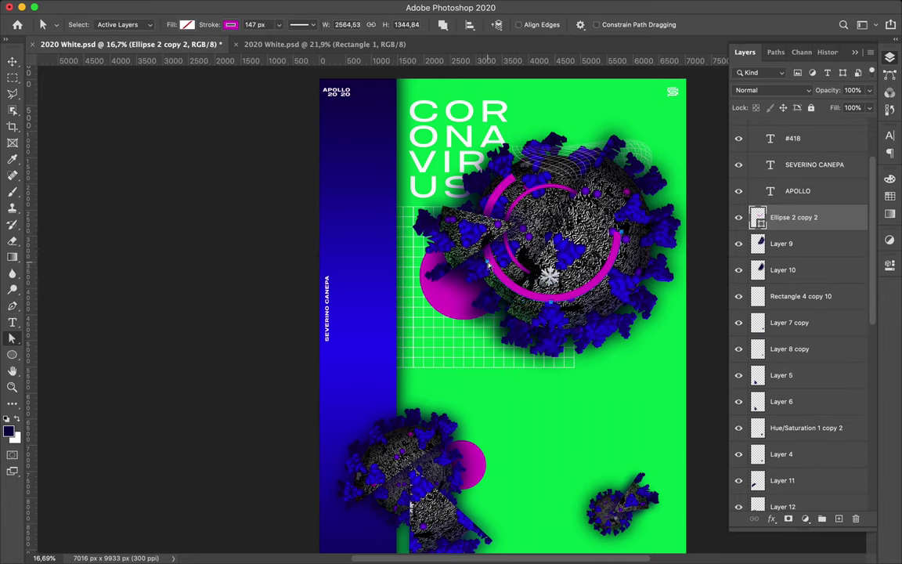
key(v)
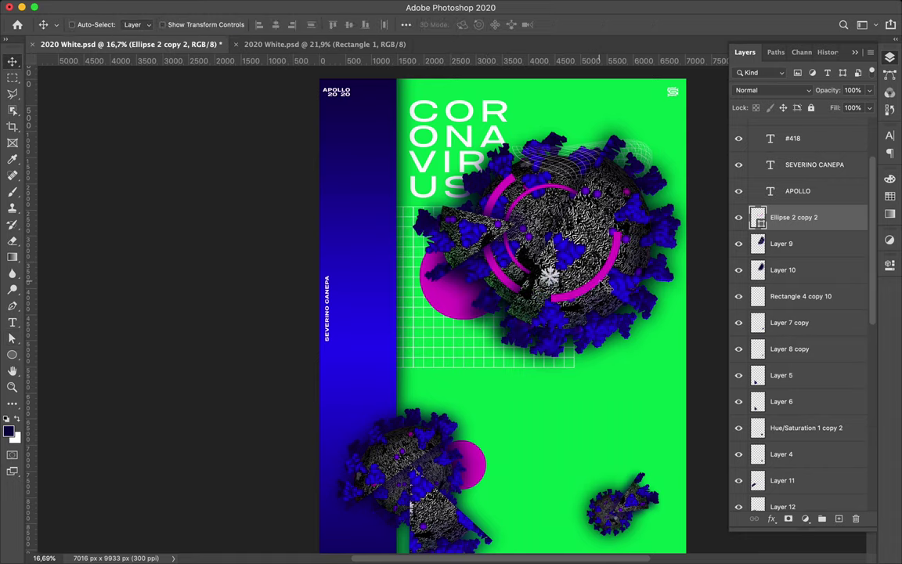
ctrl+click(549, 258)
ctrl+click(517, 221)
key(ctrl+t)
key(Escape)
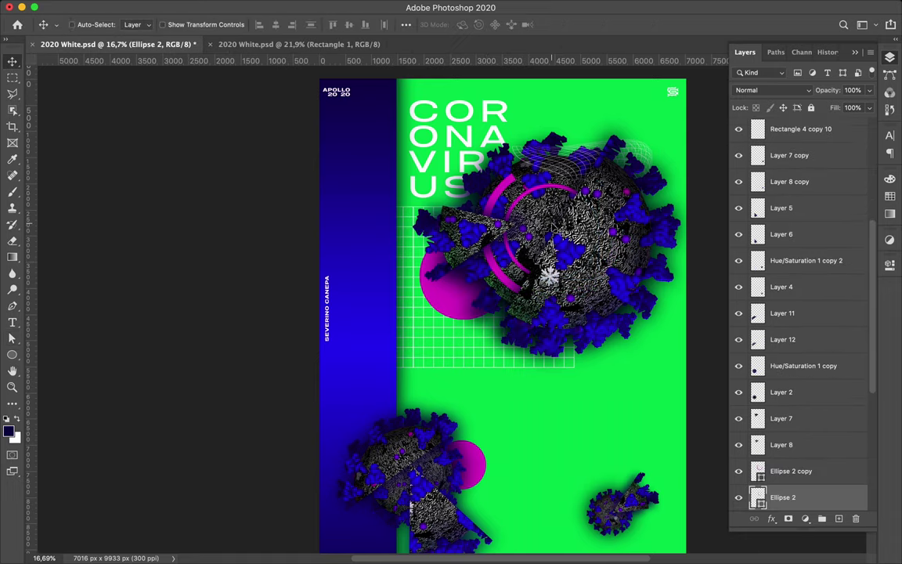
key(ctrl+t)
drag(600, 279, 636, 309)
key(Return)
drag(783, 497, 810, 162)
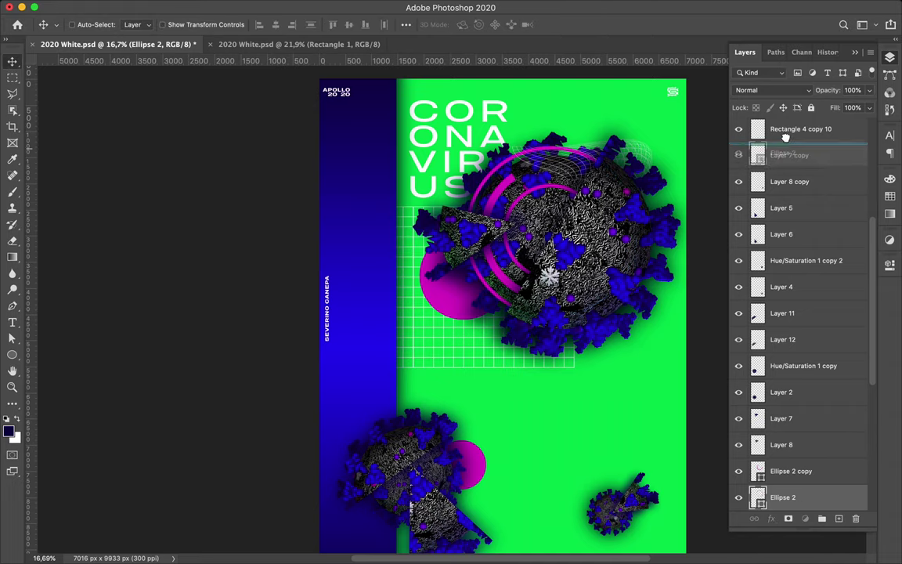
scroll(810, 162, up, 5)
drag(783, 290, 818, 181)
- Convert the large ring to a regular path, remove a segment, and widen its stroke to 177 px
key(s)
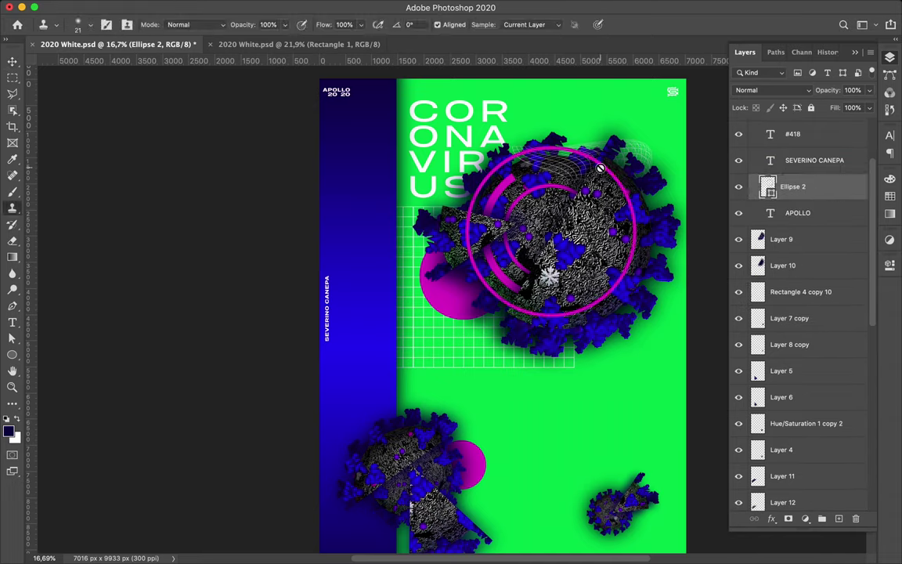
key(p)
key(a)
click(465, 233)
click(546, 199)
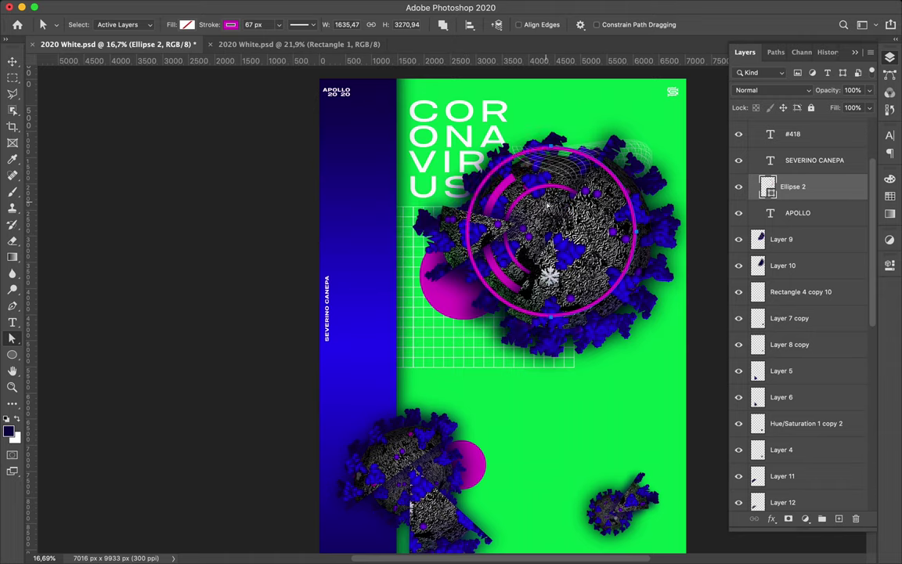
click(251, 25)
scroll(504, 338, down, 3)
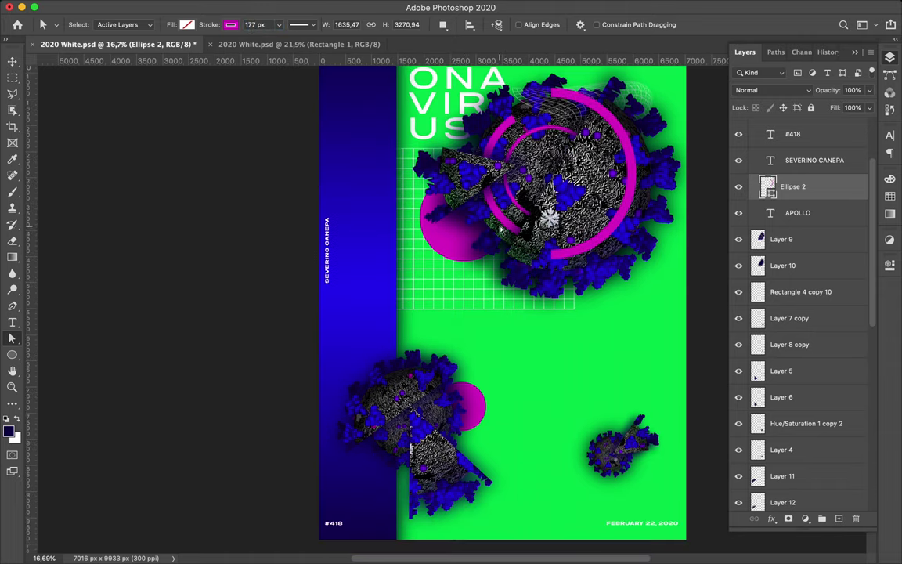
- Place a ring copy over the lower-left virus, raise its layer, and shrink it
key(v)
drag(482, 249, 378, 447)
mouse_move(755, 496)
mouse_down()
mouse_move(807, 209)
mouse_move(806, 270)
mouse_up()
scroll(496, 398, up, 2)
key(ctrl+t)
mouse_move(473, 377)
mouse_down()
mouse_move(433, 409)
mouse_move(359, 420)
mouse_up()
- Draw a larger ring around the lower-left virus and delete its lower-right segment to leave an arc
key(Return)
key(p)
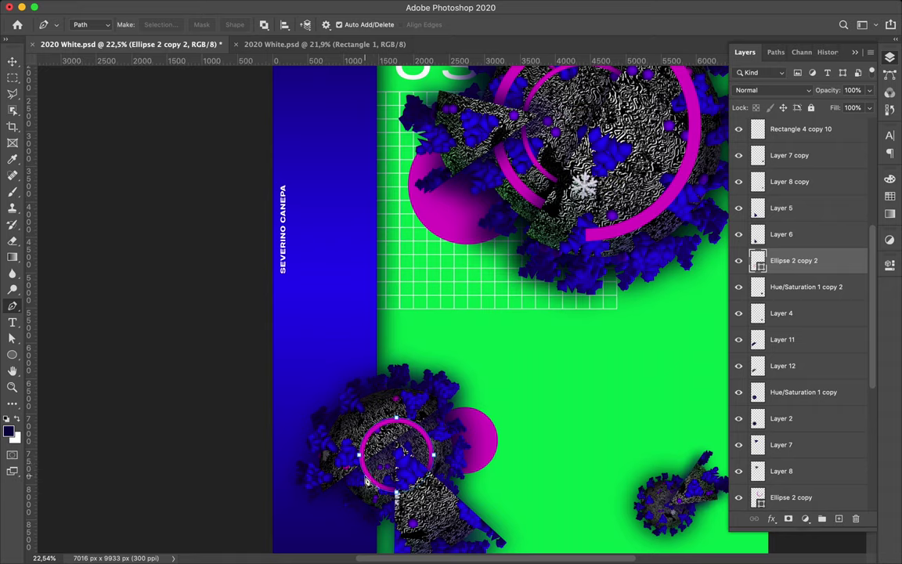
key(a)
key(v)
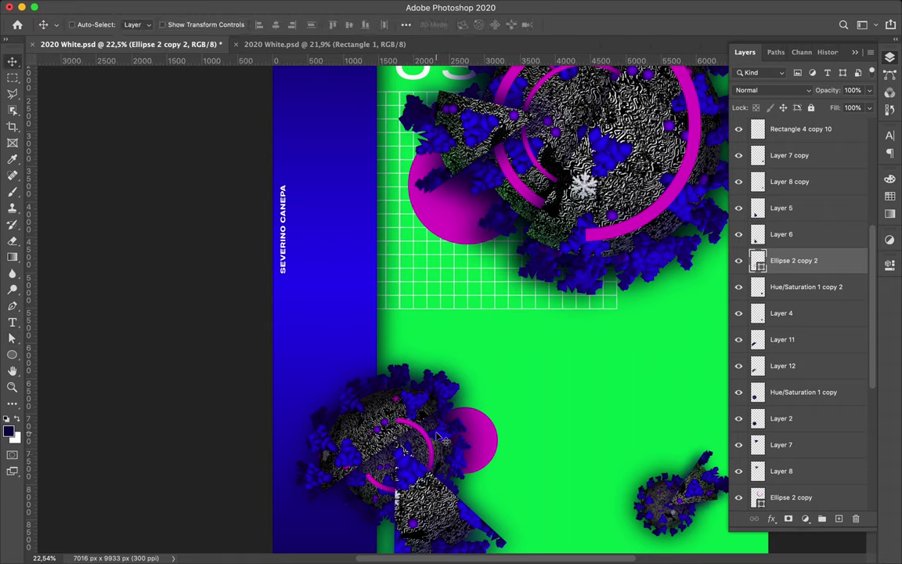
key(u)
drag(415, 467, 451, 502)
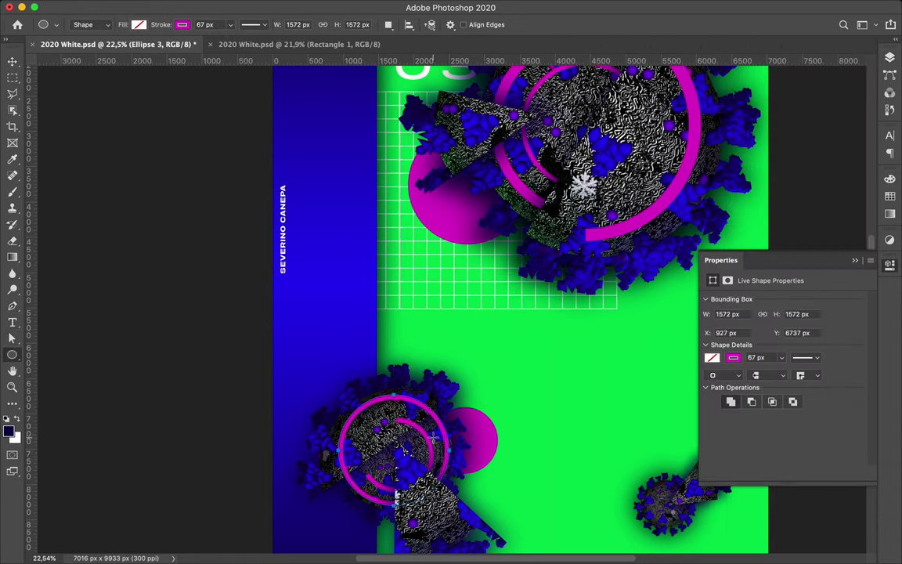
key(p)
key(a)
click(431, 488)
key(Delete)
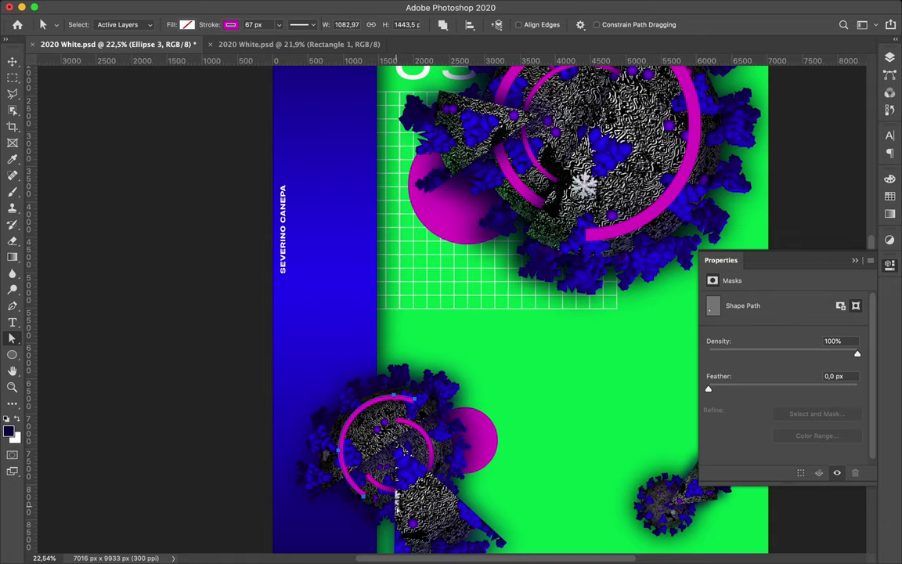
- Copy the magenta circle beside the small lower-right virus, scaled down to 567 px
key(v)
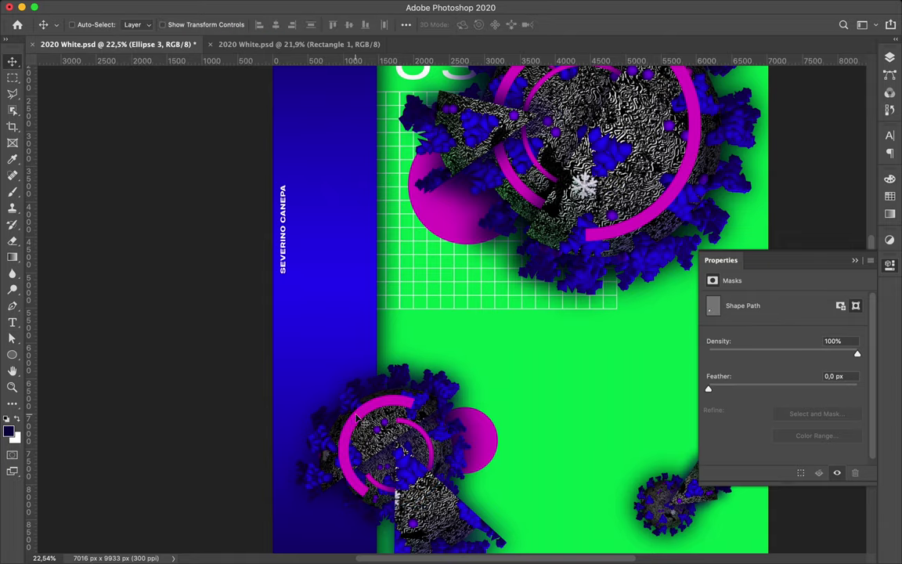
scroll(353, 416, down, 3)
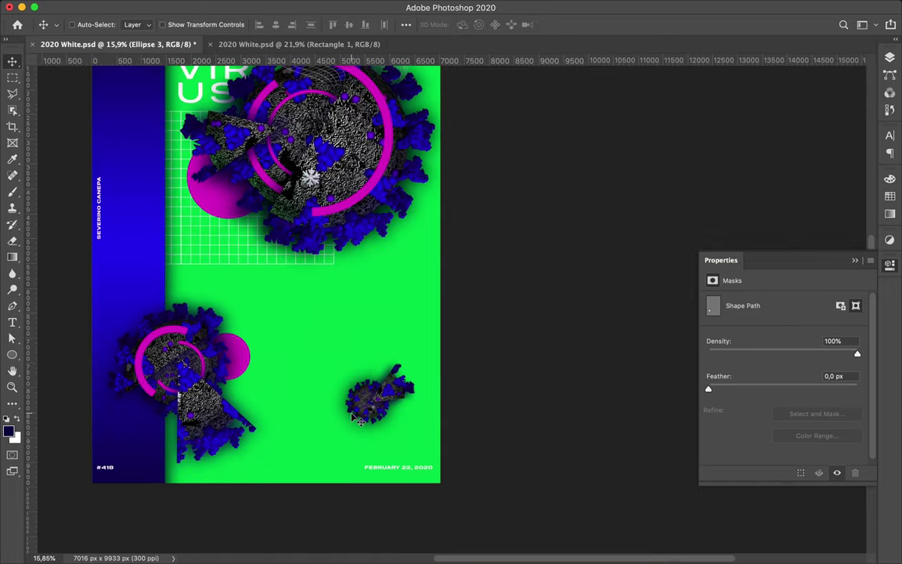
mouse_move(244, 355)
alt+mouse_down()
mouse_move(382, 397)
mouse_move(365, 408)
alt+mouse_up()
key(ctrl+alt+t)
key(Return)
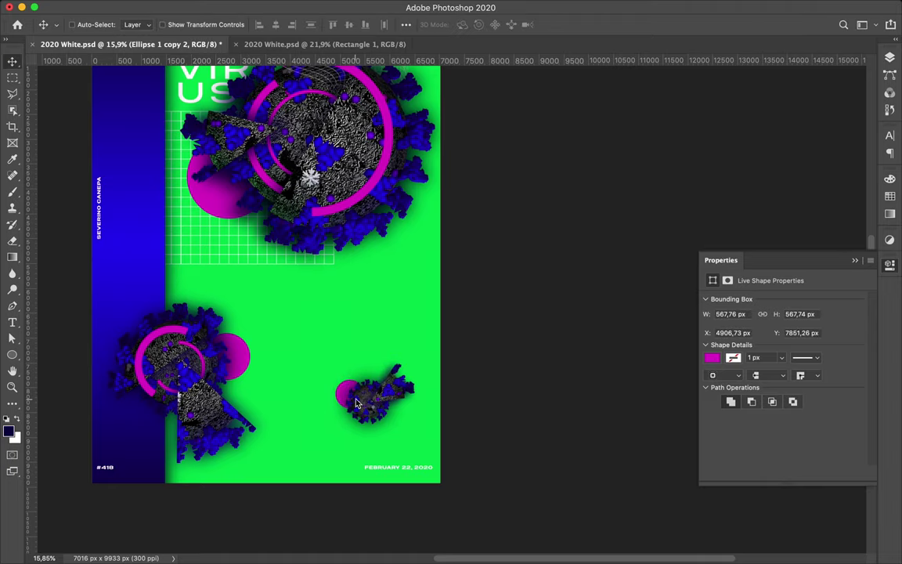
key(ctrl+0)
drag(398, 128, 417, 136)
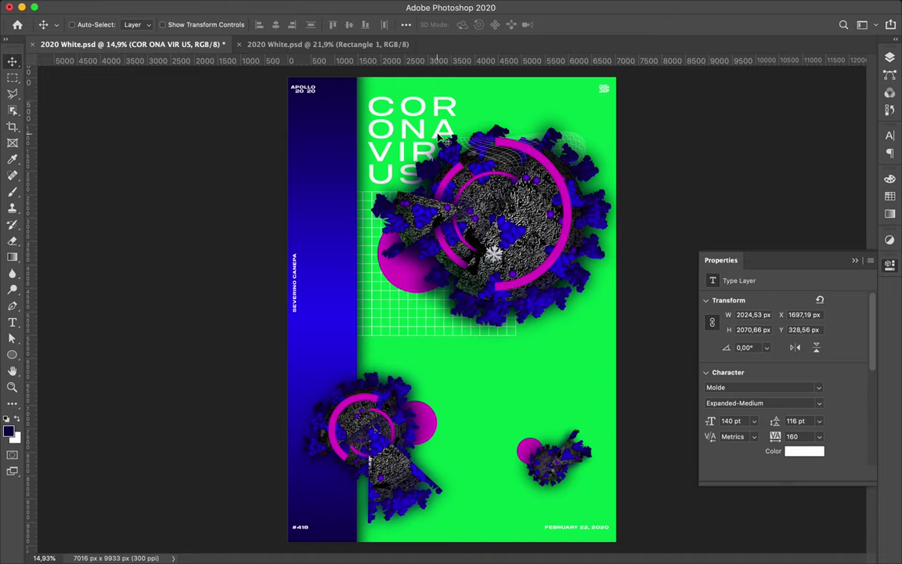
- Offset the lower blue headline copy slightly behind the white headline
click(890, 58)
click(891, 196)
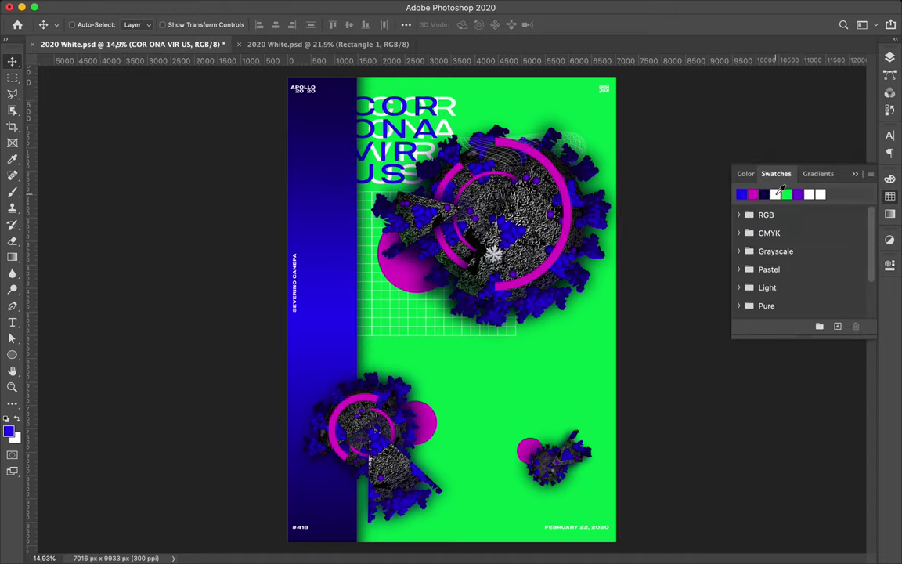
click(889, 58)
click(802, 444)
drag(368, 133, 423, 147)
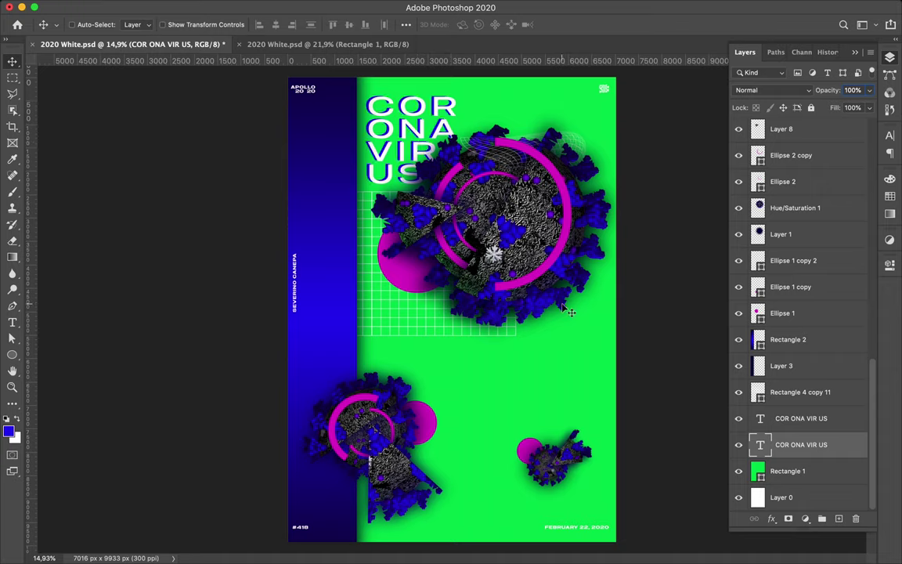
- Add 'SARS' text in the lower poster area and widen its letter spacing
key(t)
click(467, 399)
text(SARS)
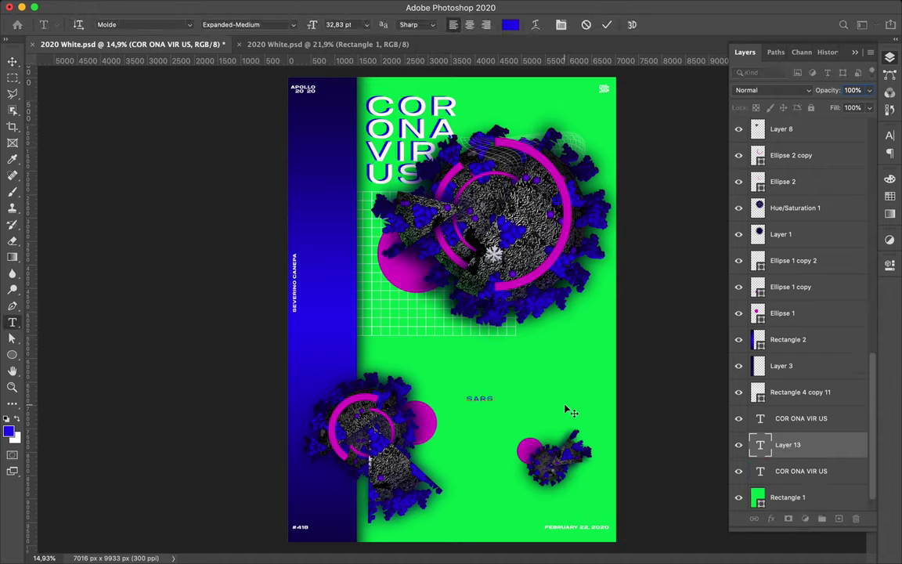
key(ctrl+Return)
click(890, 135)
click(836, 182)
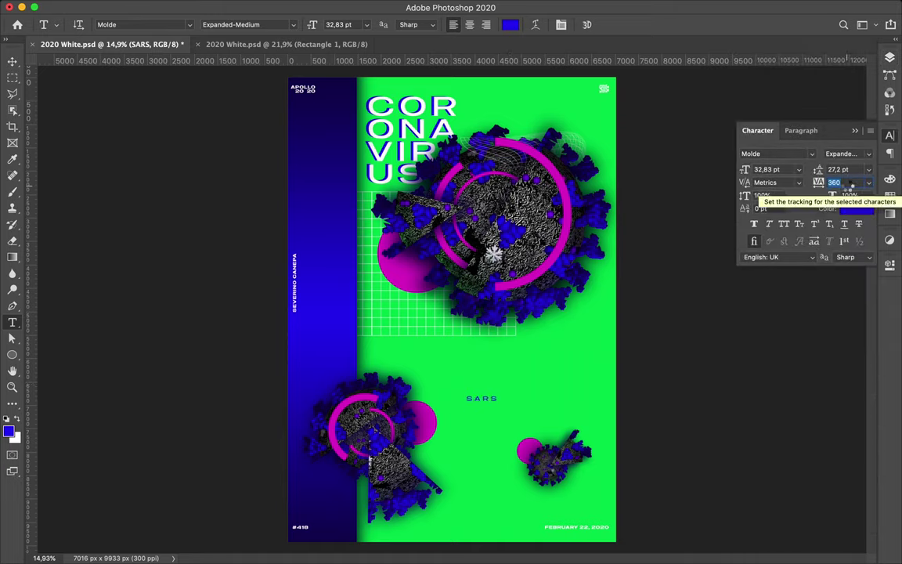
key(shift+Up)
key(shift+Up)
key(shift+Up)
key(Return)
- Rotate SARS to vertical, enlarge it, and place it on the poster's right edge
key(v)
drag(490, 398, 536, 396)
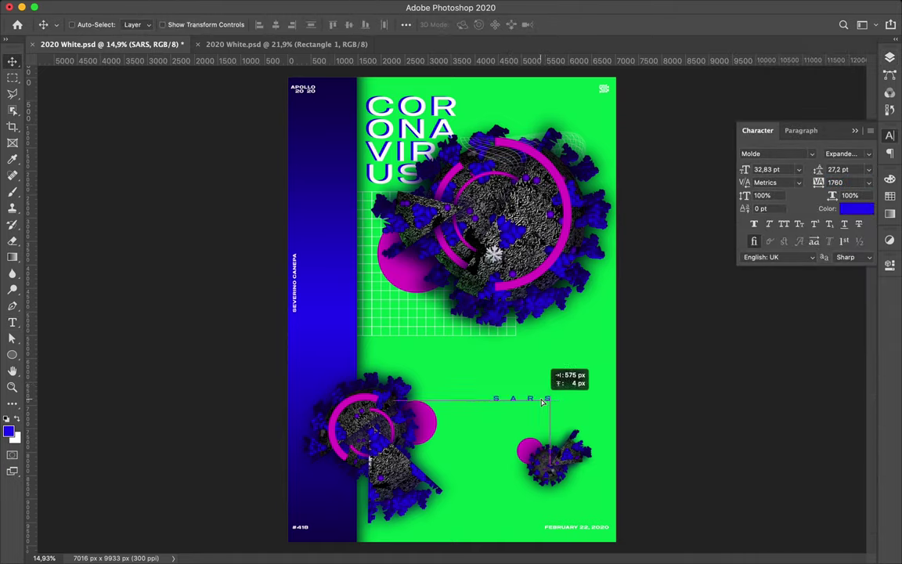
key(ctrl+t)
drag(542, 357, 557, 168)
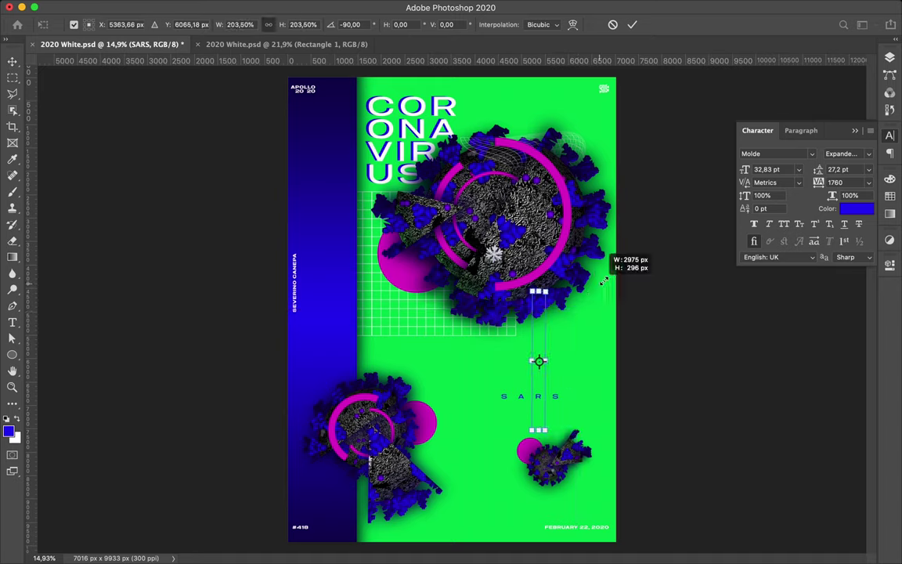
key(Return)
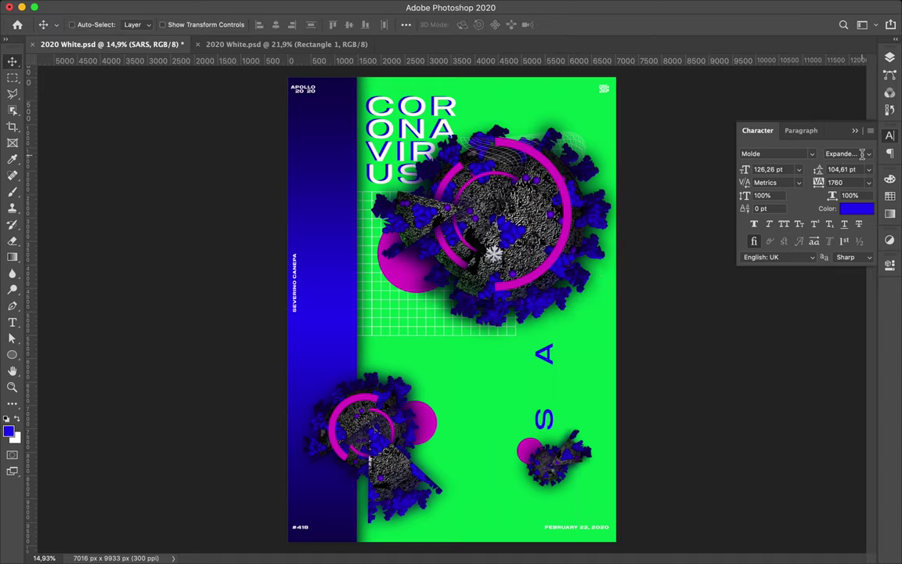
drag(553, 363, 618, 383)
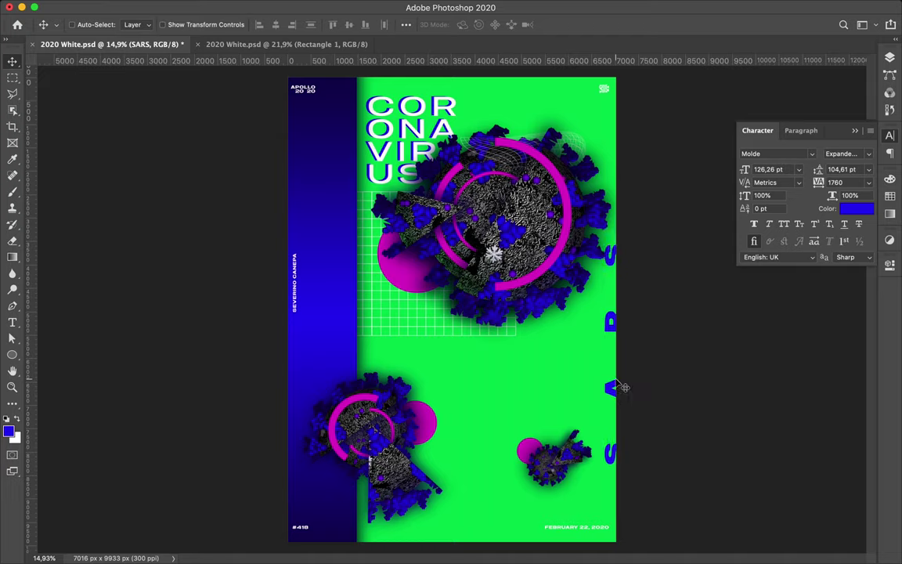
- Set SARS tracking to 760 and give it an outlined font style
text(760)
key(Return)
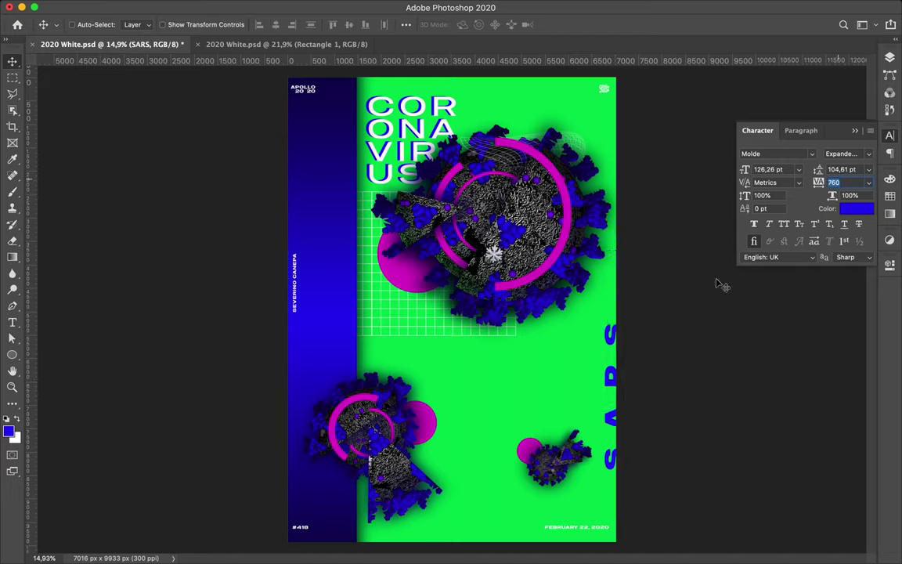
click(846, 153)
click(778, 60)
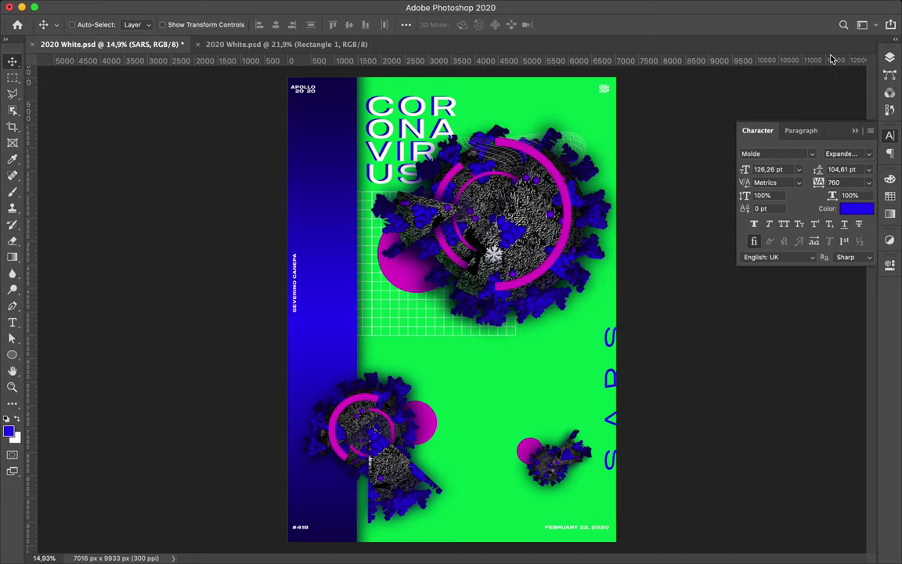
- Duplicate SARS up the right edge and give the top copy an outlined style
key(ctrl+j)
drag(624, 335, 624, 133)
click(846, 154)
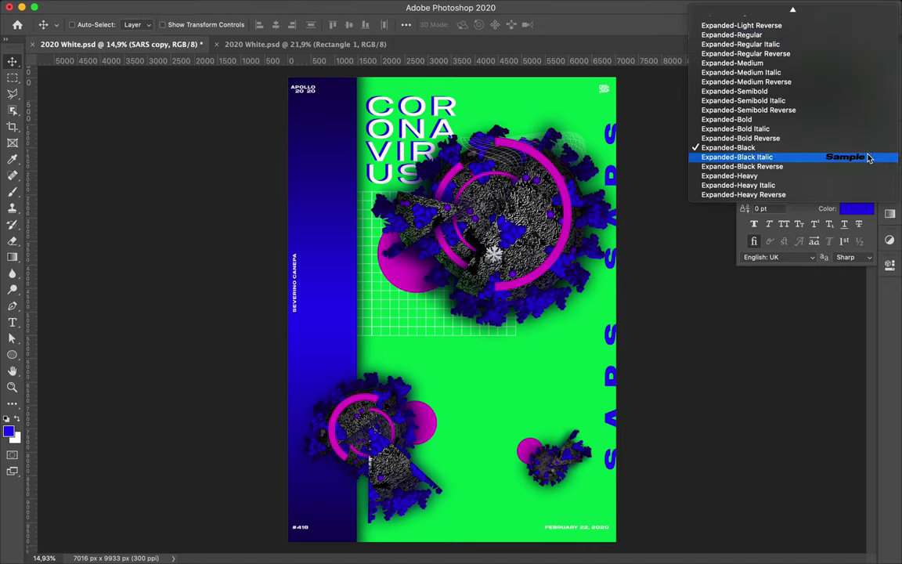
click(820, 46)
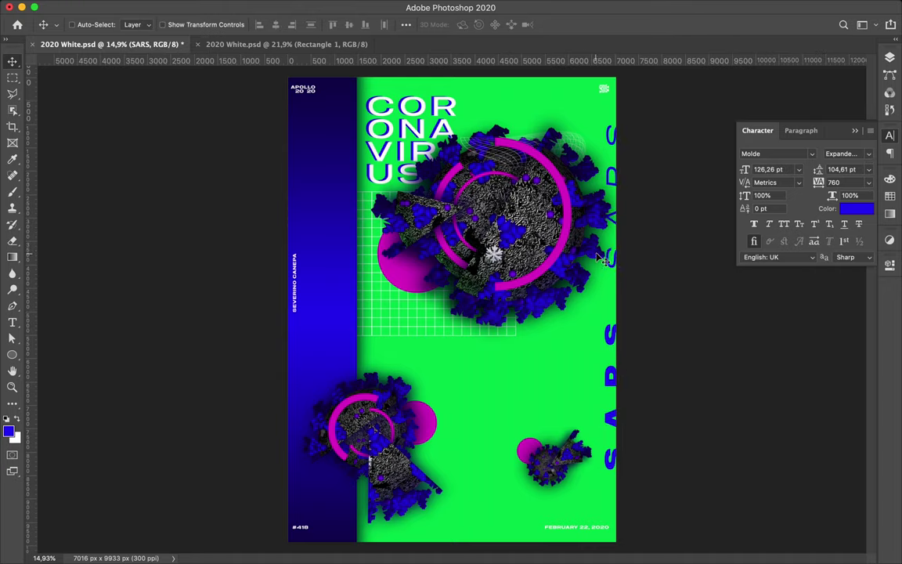
key(b)
key(F7)
key(ctrl+shift+alt+n)
click(100, 7)
- Browse the brush presets and choose the Supreme Spatter brush
click(43, 24)
click(77, 25)
click(24, 143)
scroll(84, 210, down, 3)
scroll(84, 211, down, 1)
scroll(84, 211, down, 3)
scroll(84, 211, up, 4)
click(84, 190)
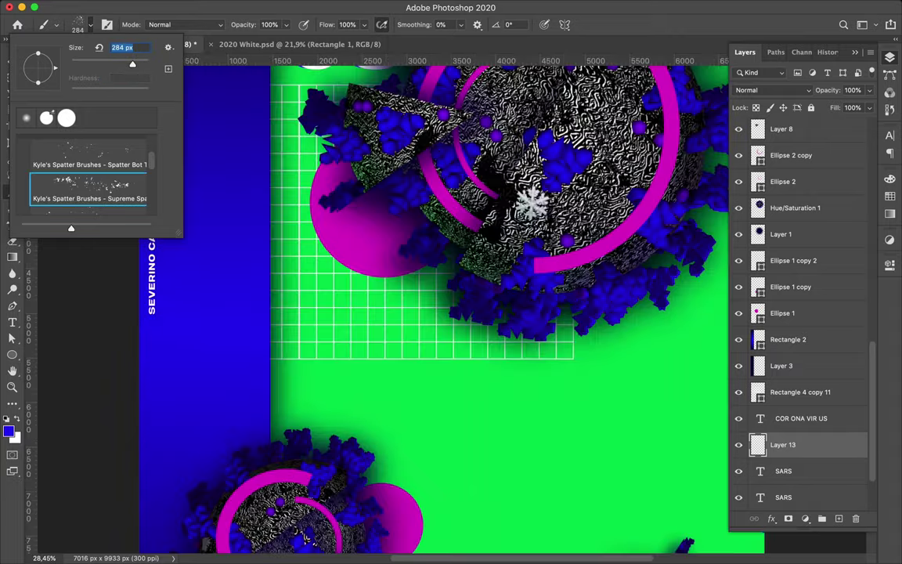
scroll(453, 340, up, 5)
key(Return)
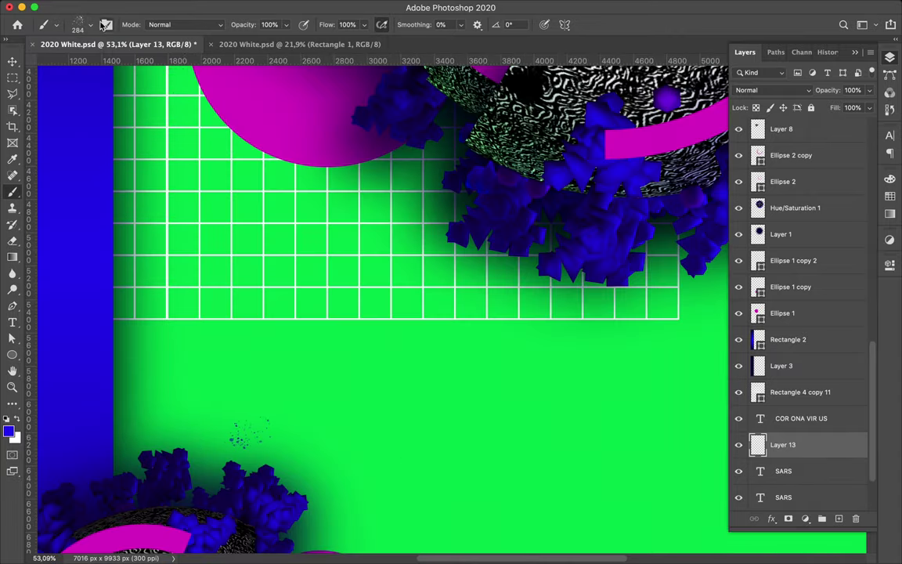
click(90, 24)
click(90, 25)
scroll(392, 313, down, 2)
scroll(392, 314, down, 2)
scroll(392, 313, down, 1)
click(90, 24)
scroll(63, 170, up, 5)
scroll(71, 176, down, 3)
scroll(74, 178, up, 3)
scroll(79, 186, down, 2)
scroll(79, 187, down, 2)
- Import the dry brush and Subtle Grunge .abr sets from Photoshop's Presets/Brushes folder
click(168, 47)
click(235, 201)
click(207, 151)
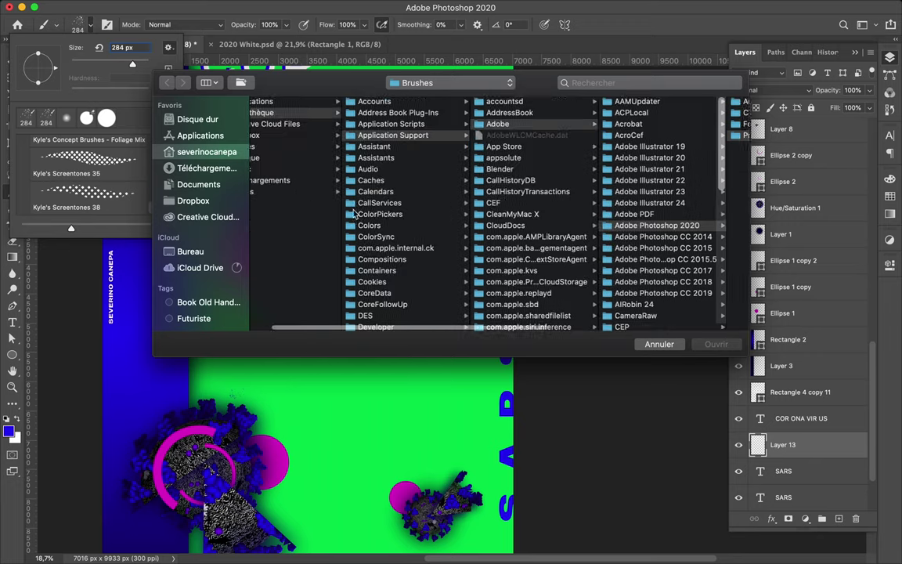
click(199, 135)
click(294, 180)
click(406, 147)
click(523, 147)
click(684, 124)
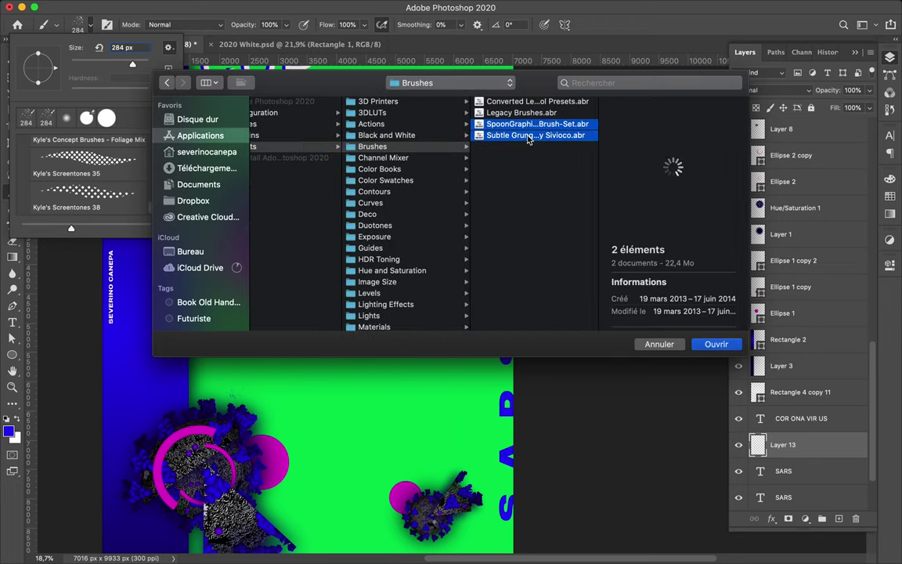
click(716, 344)
click(23, 188)
- Try the new dry brush, then the Subtle Grunge 5 and Subtle Grunge 6 brushes
click(85, 203)
scroll(102, 199, down, 3)
scroll(117, 202, down, 3)
scroll(133, 203, down, 3)
scroll(143, 206, down, 3)
scroll(143, 207, down, 3)
click(86, 195)
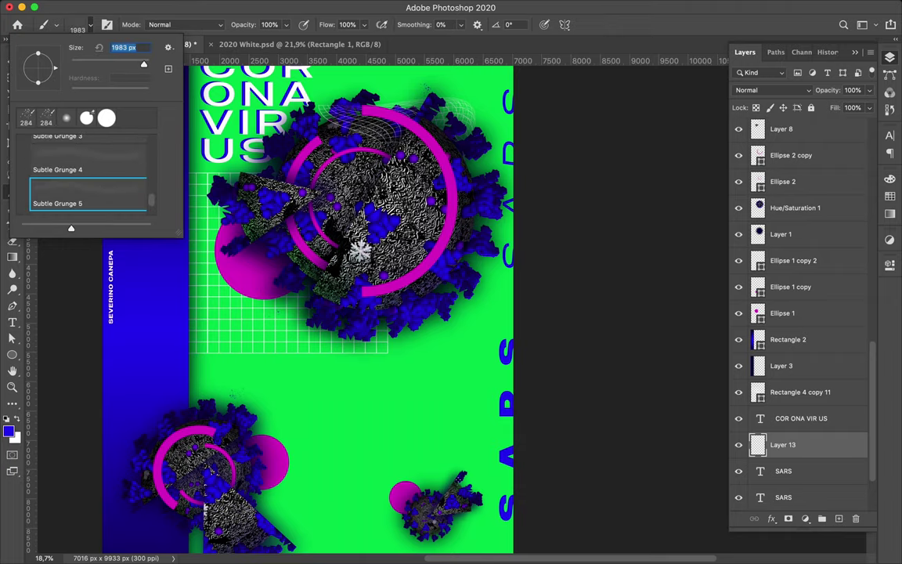
scroll(455, 394, up, 5)
key(Escape)
scroll(490, 310, down, 3)
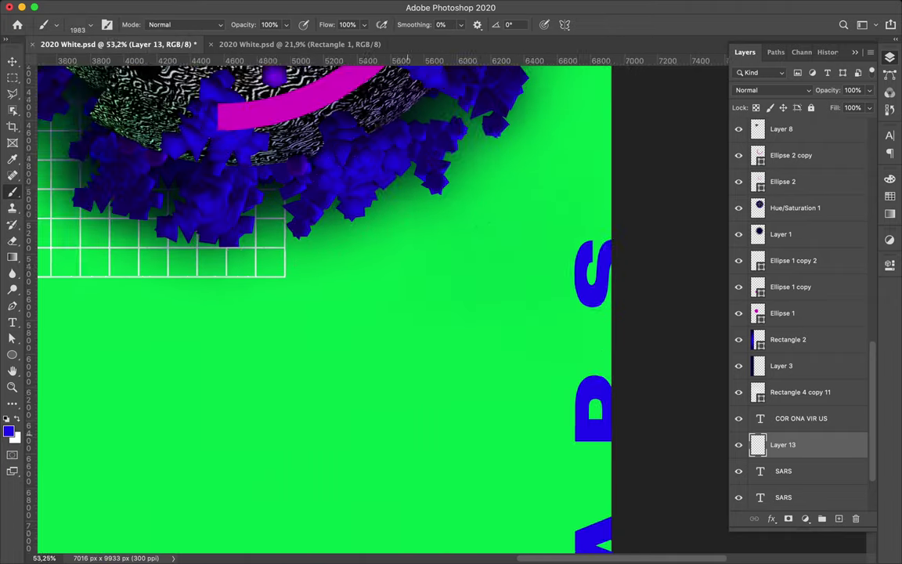
scroll(490, 311, down, 2)
click(83, 24)
click(77, 184)
key(Escape)
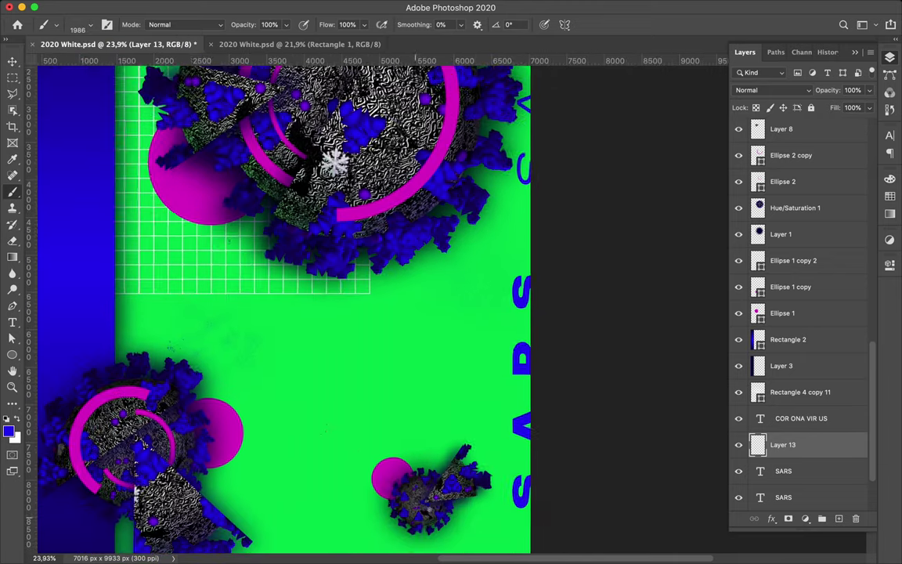
scroll(314, 314, down, 4)
- Make green the paint colour and select the Subtle Grunge 9 brush
click(889, 178)
click(776, 173)
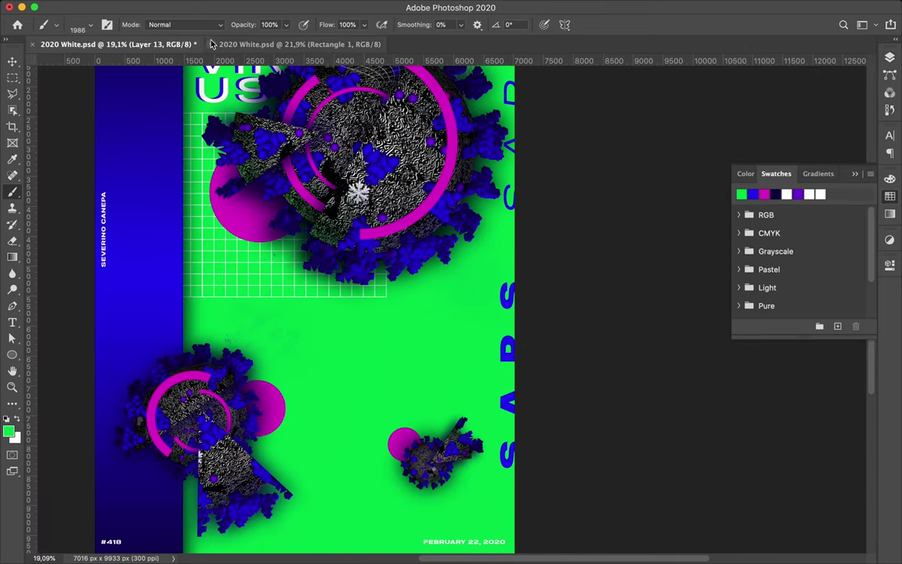
click(83, 24)
click(78, 195)
scroll(454, 308, up, 3)
scroll(339, 398, down, 3)
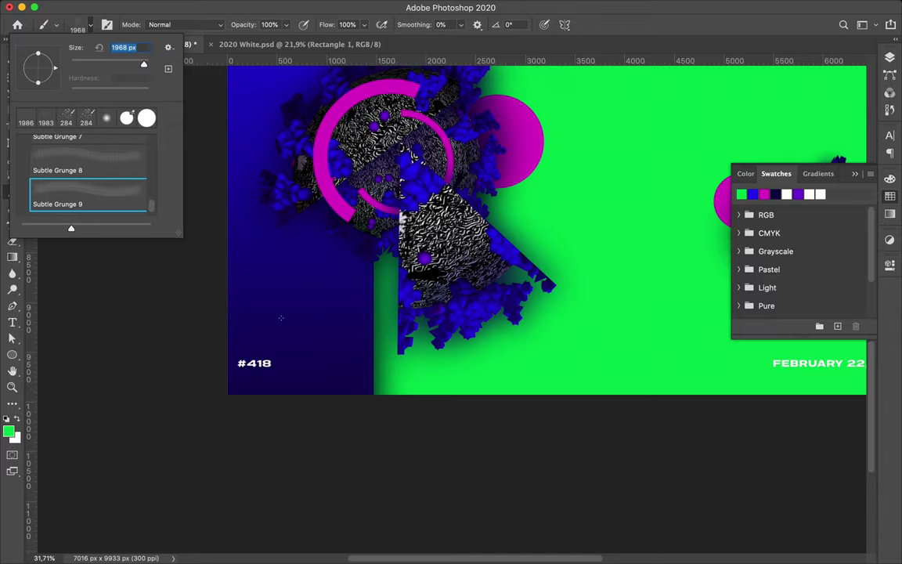
key(Escape)
scroll(339, 398, up, 5)
- Add a new empty layer for the grunge texture and confirm the brush choice
click(890, 57)
key(ctrl+shift+alt+n)
scroll(450, 370, down, 5)
scroll(451, 370, down, 2)
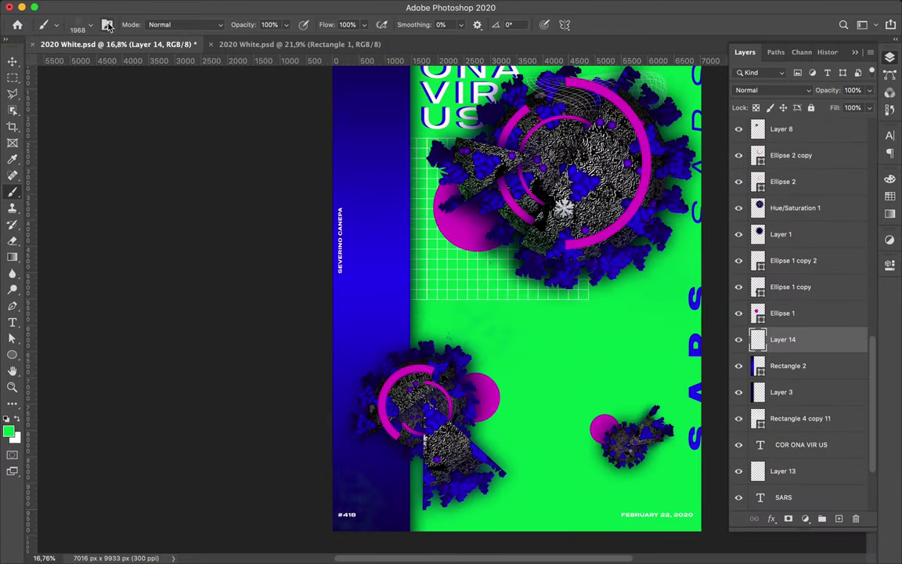
click(83, 24)
key(Return)
key(Return)
scroll(504, 199, down, 1)
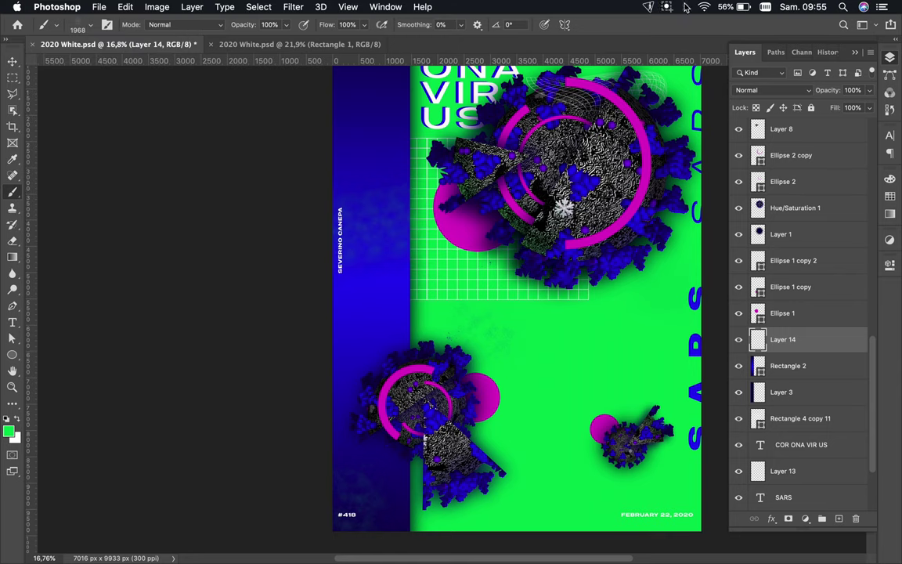
click(890, 196)
- Draw a thin vertical rectangle bar beside the grid, discarding a stray ellipse
key(u)
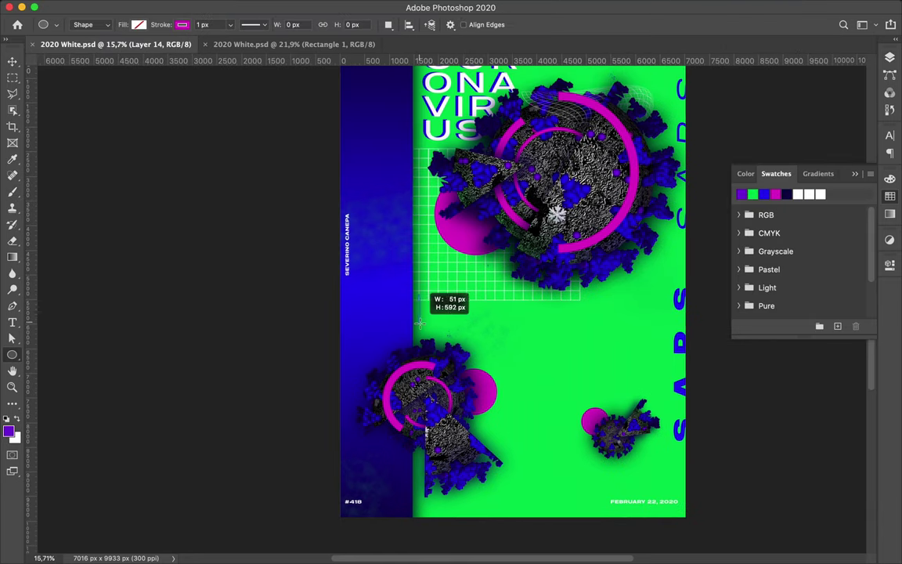
drag(420, 322, 421, 322)
key(ctrl+z)
drag(12, 355, 47, 318)
drag(417, 300, 419, 335)
- Move Rectangle 3 up the layer stack under Layer 8
scroll(457, 335, up, 5)
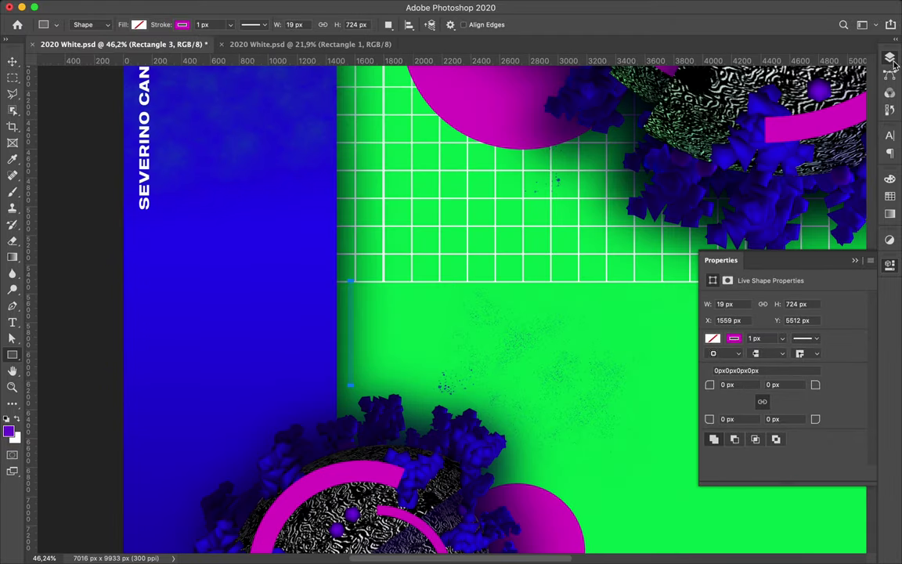
click(890, 57)
drag(787, 305, 787, 143)
key(v)
key(a)
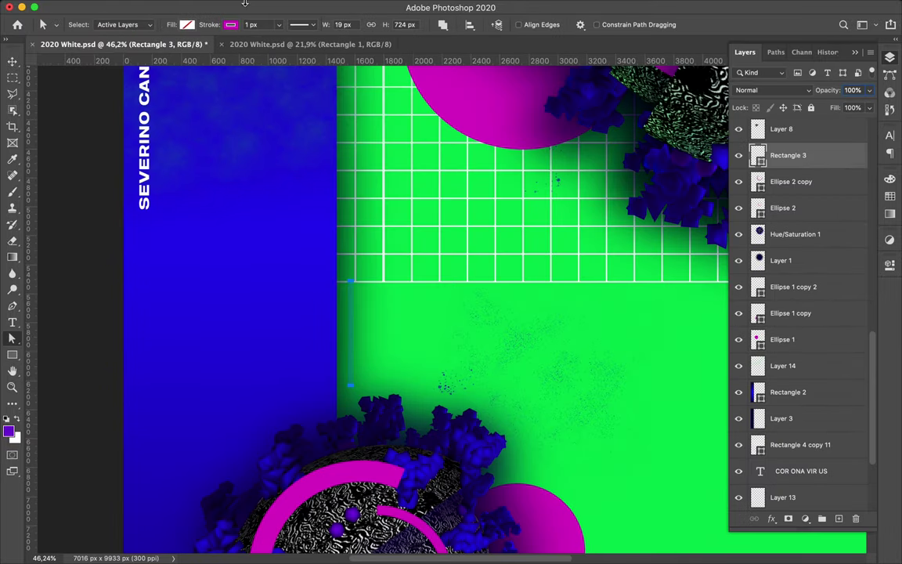
- Remove the bar's stroke and give it a purple fill
click(230, 24)
click(145, 48)
click(186, 25)
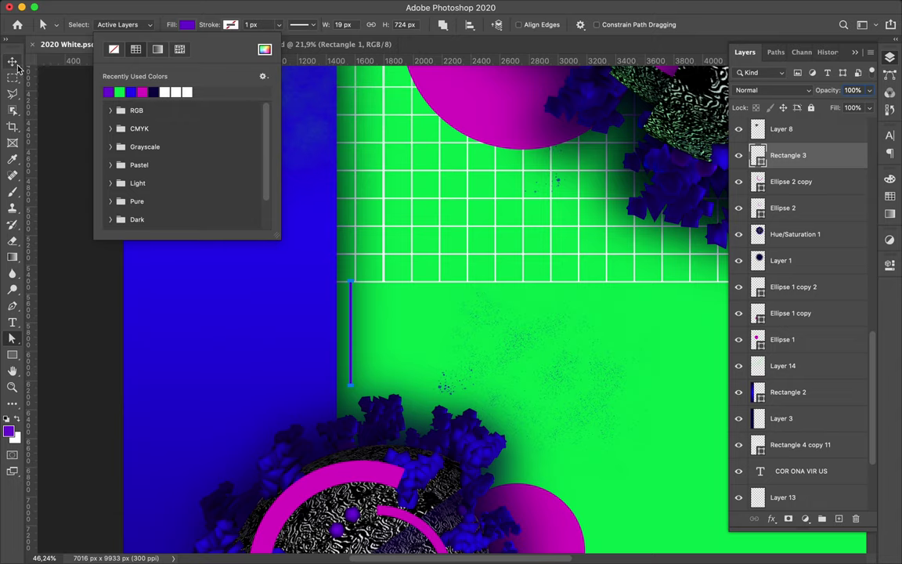
click(11, 355)
- Draw four more thin purple bars beside the grid, in the blue band and beside COR
mouse_move(366, 168)
mouse_down()
mouse_move(370, 262)
mouse_move(424, 356)
mouse_move(392, 400)
mouse_up()
scroll(430, 313, down, 5)
mouse_move(423, 205)
mouse_down()
mouse_move(436, 256)
mouse_move(404, 278)
mouse_up()
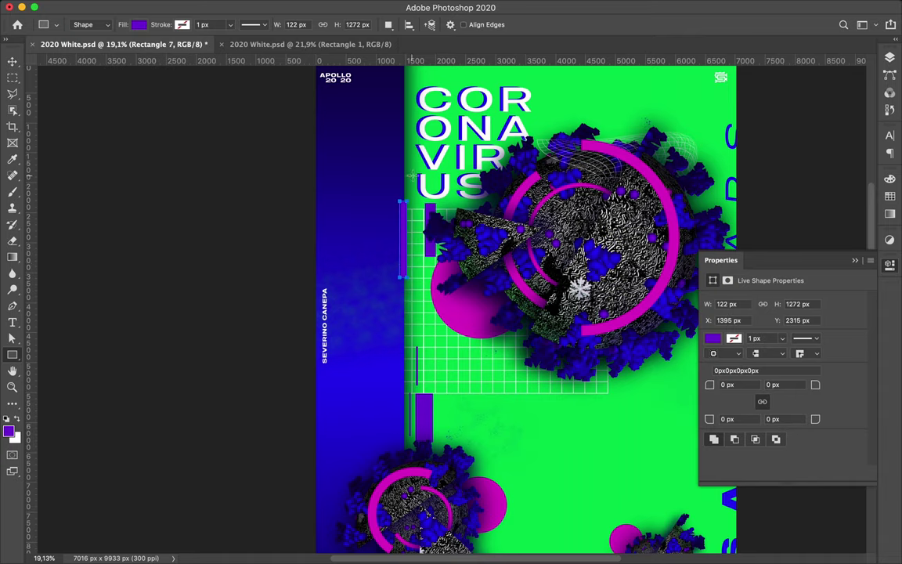
drag(377, 309, 381, 386)
scroll(282, 196, down, 2)
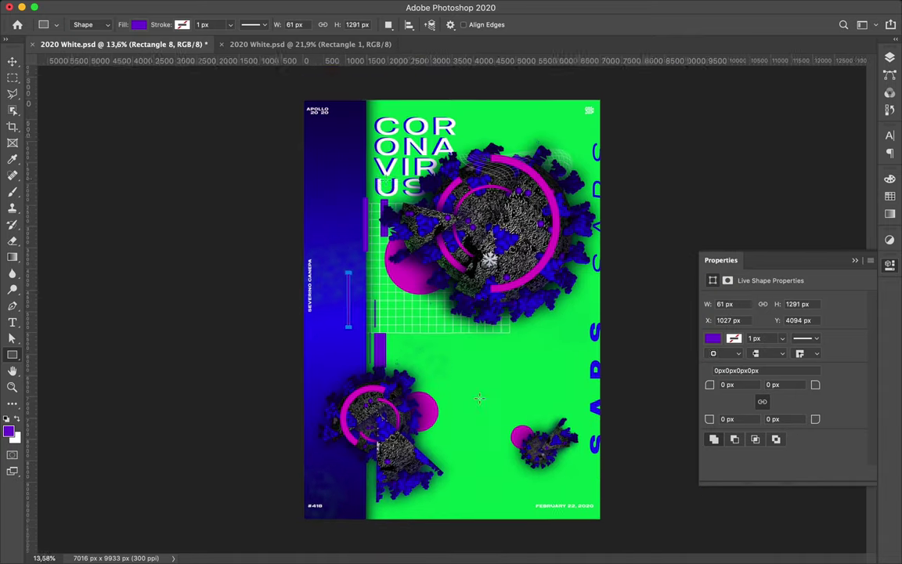
drag(377, 109, 380, 156)
- Move the newest bar lower in the layer stack and select Rectangles 8 and 7
click(889, 57)
mouse_move(787, 155)
mouse_down()
mouse_move(827, 408)
mouse_move(815, 444)
mouse_up()
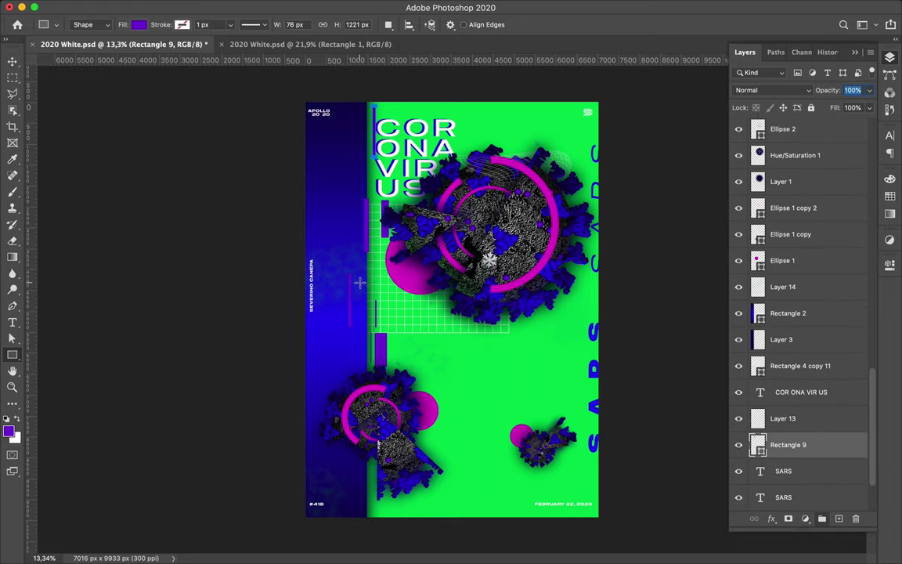
click(12, 62)
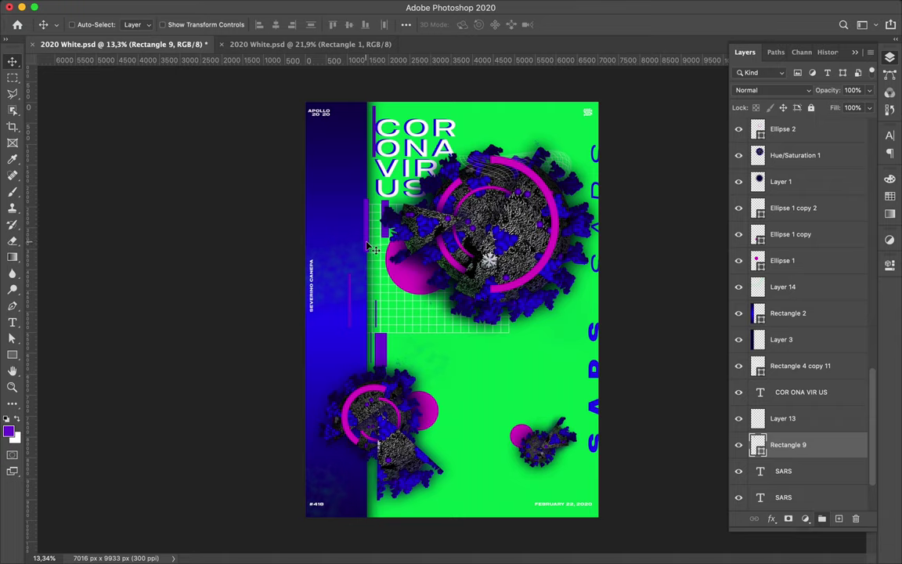
click(364, 239)
scroll(450, 310, up, 2)
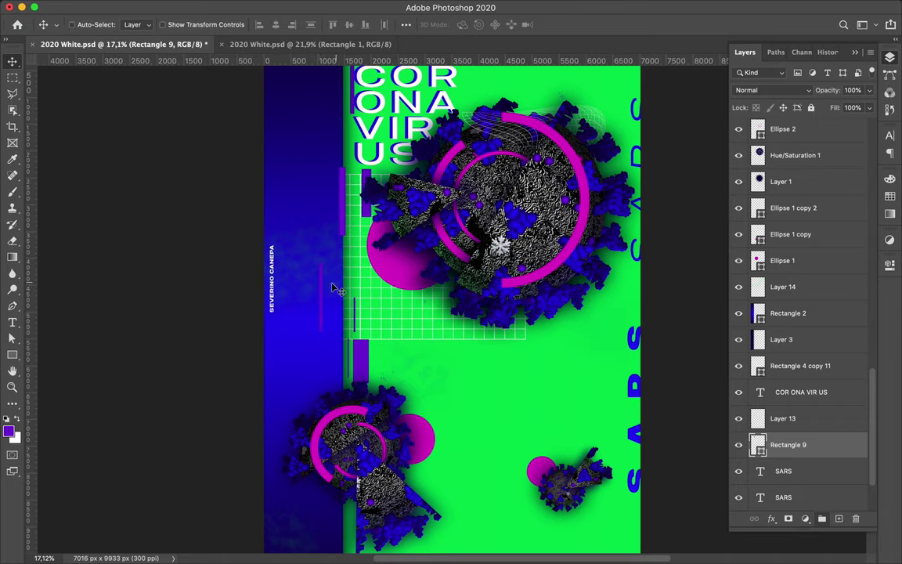
click(342, 233)
- Place a white copy of the headline in the lower-right poster area
scroll(376, 259, down, 2)
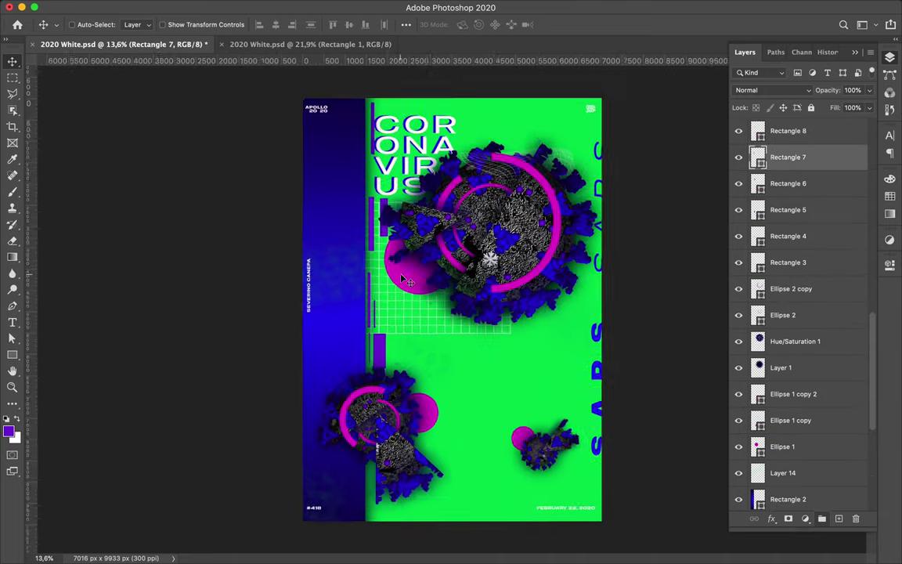
scroll(407, 282, down, 2)
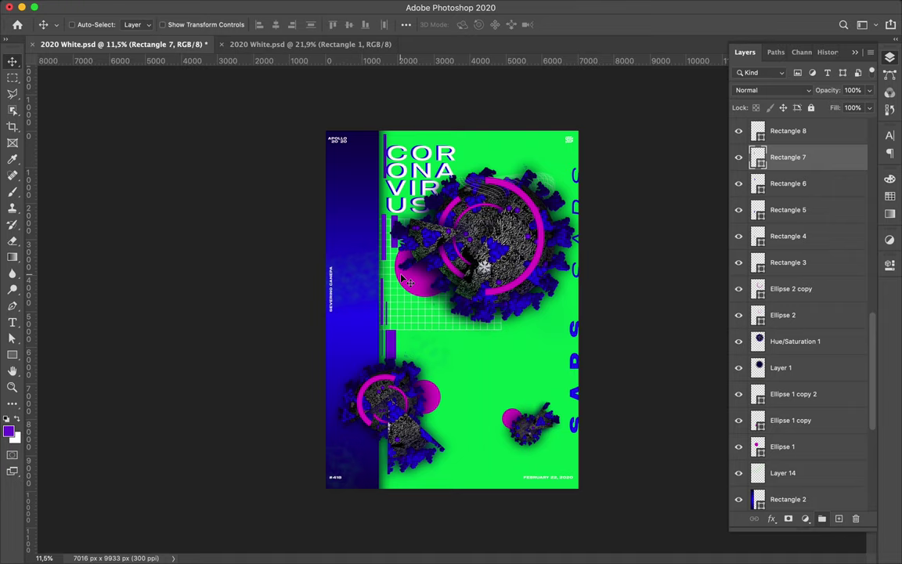
scroll(403, 276, up, 1)
drag(378, 151, 500, 441)
- Save the poster document, dismissing the error message that appears
key(ctrl+s)
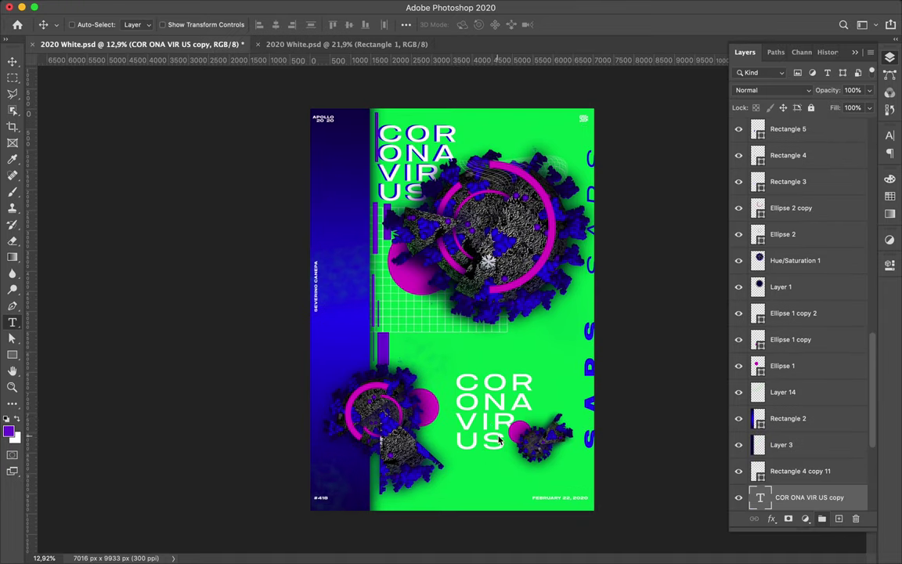
click(537, 195)
key(ctrl+s)
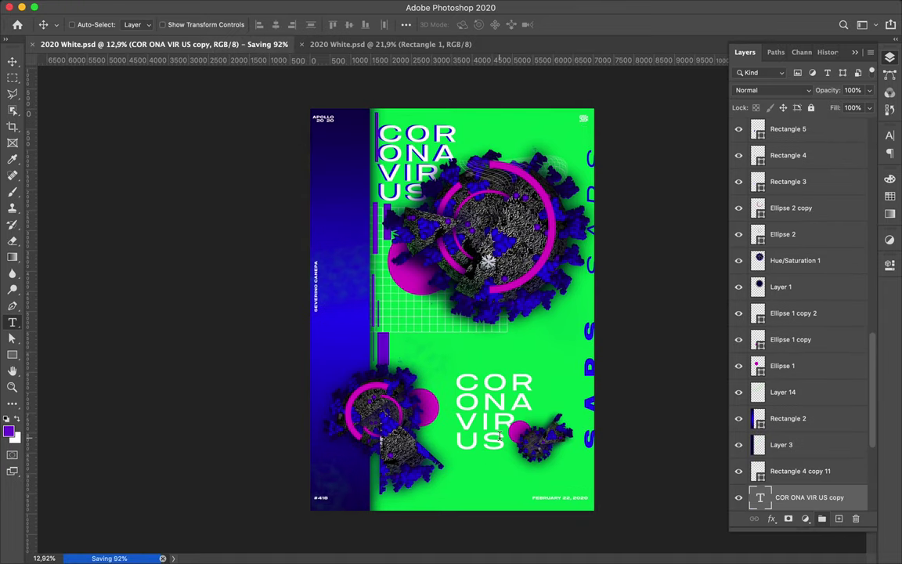
- Retype the duplicated title as CoV2019-20 and rotate it -90° to run vertically
click(500, 437)
key(ctrl+a)
text(CoV20)
key(Escape)
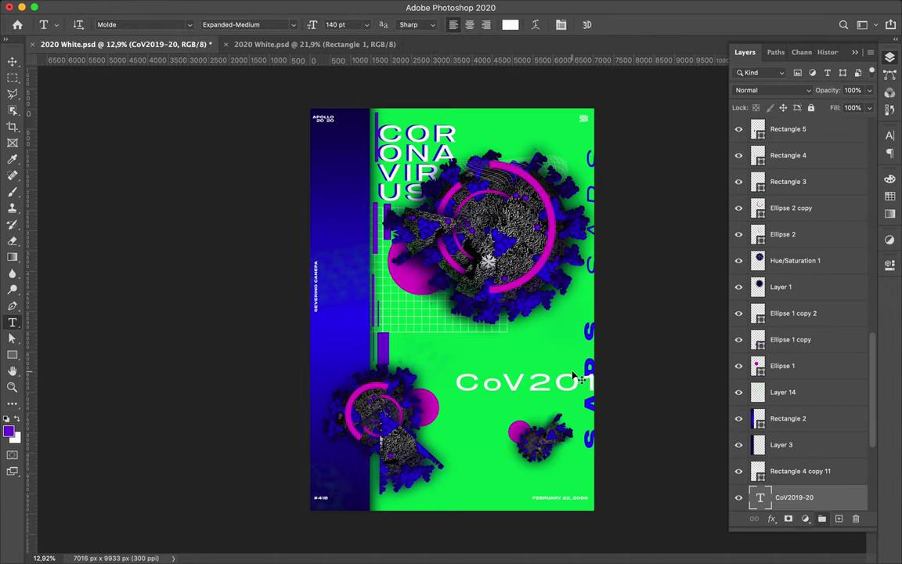
key(ctrl+t)
drag(621, 325, 576, 258)
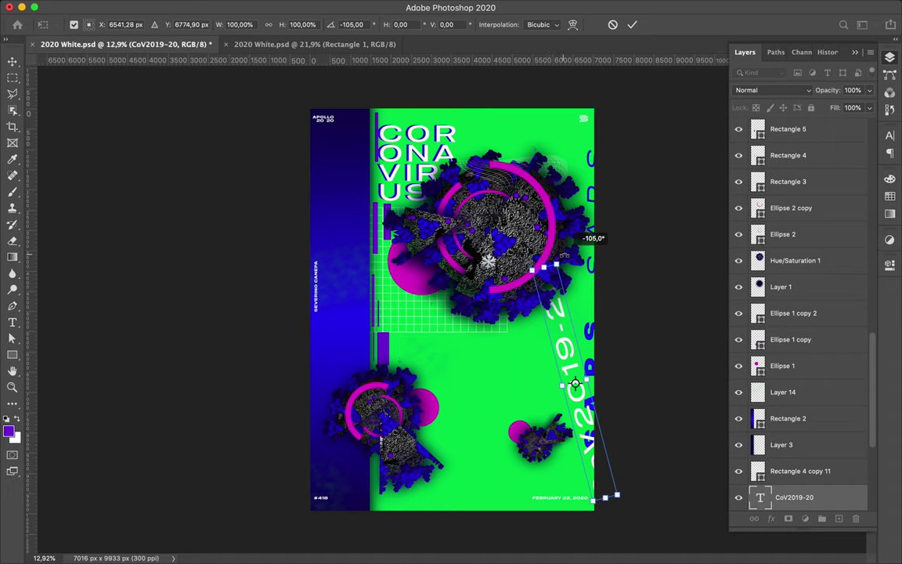
key(Return)
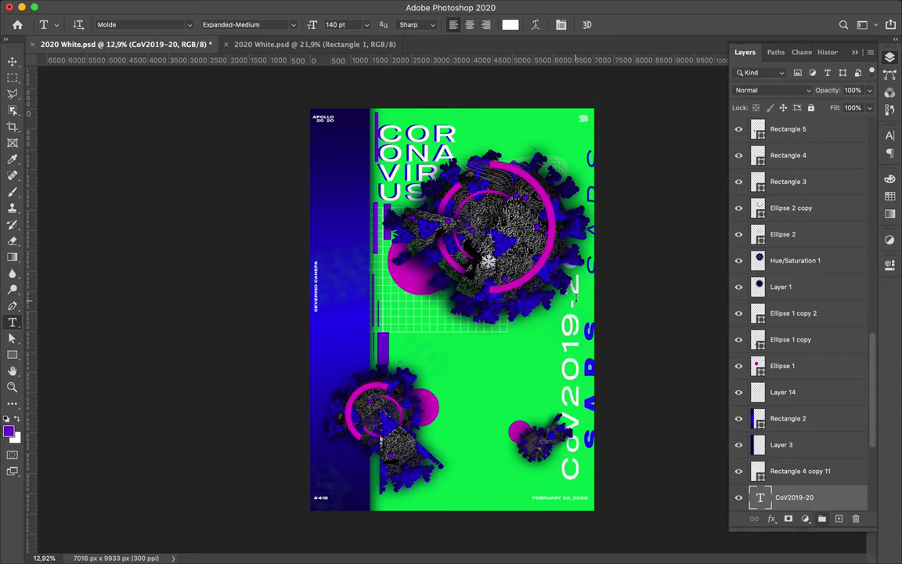
- Set the CoV2019-20 text to Light style, tracking 40 and 90 pt
click(889, 135)
click(827, 151)
key(Down)
key(Down)
click(842, 182)
text(40)
key(Return)
click(775, 170)
text(90)
key(Return)
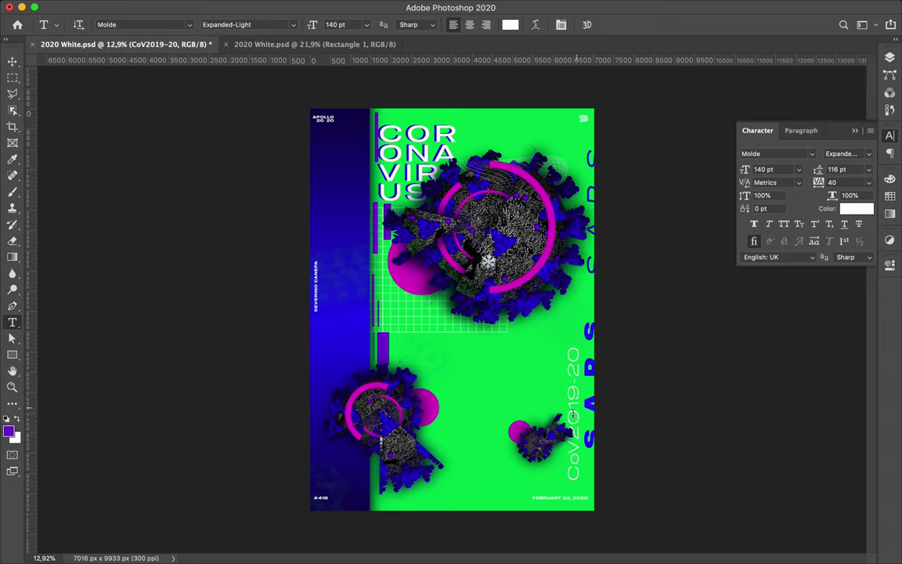
- Nudge the vertical text upward, then refine it to tracking 20 and 87 pt
key(v)
drag(521, 374, 521, 339)
click(834, 182)
text(20)
key(Return)
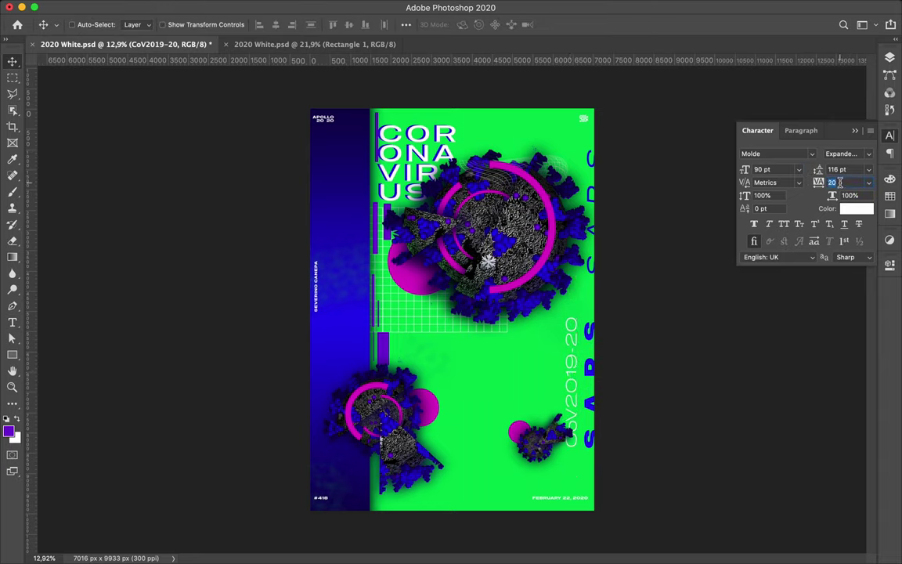
click(787, 170)
key(Down)
key(Down)
key(Down)
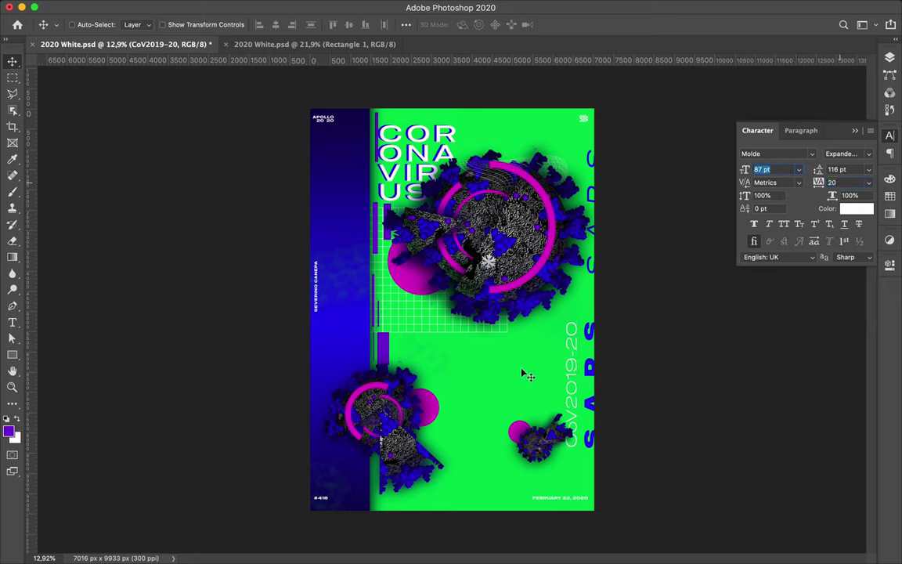
ctrl+click(380, 490)
- Draw another thin purple bar near the bottom and reselect the title-side bar layer
key(u)
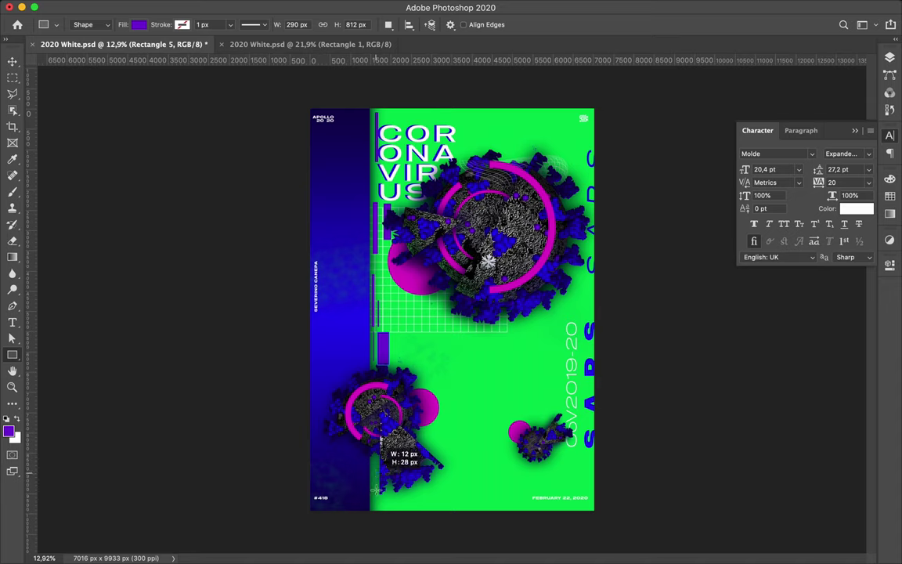
drag(384, 492, 392, 463)
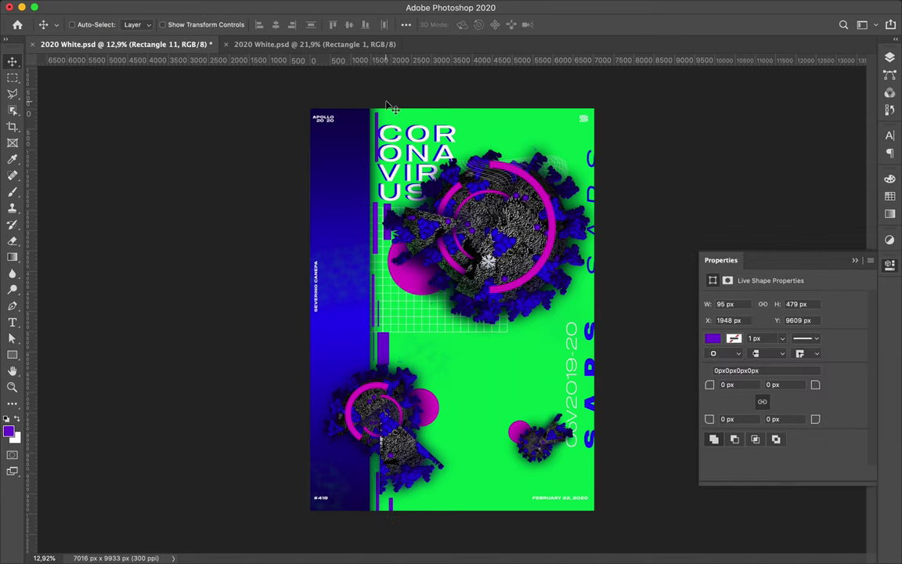
ctrl+click(343, 108)
scroll(372, 116, up, 3)
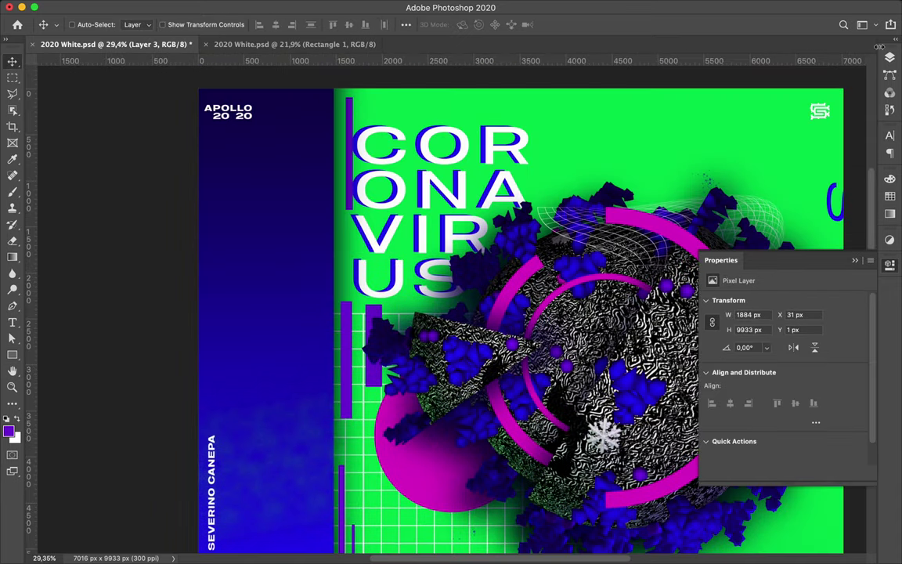
key(F7)
ctrl+click(351, 108)
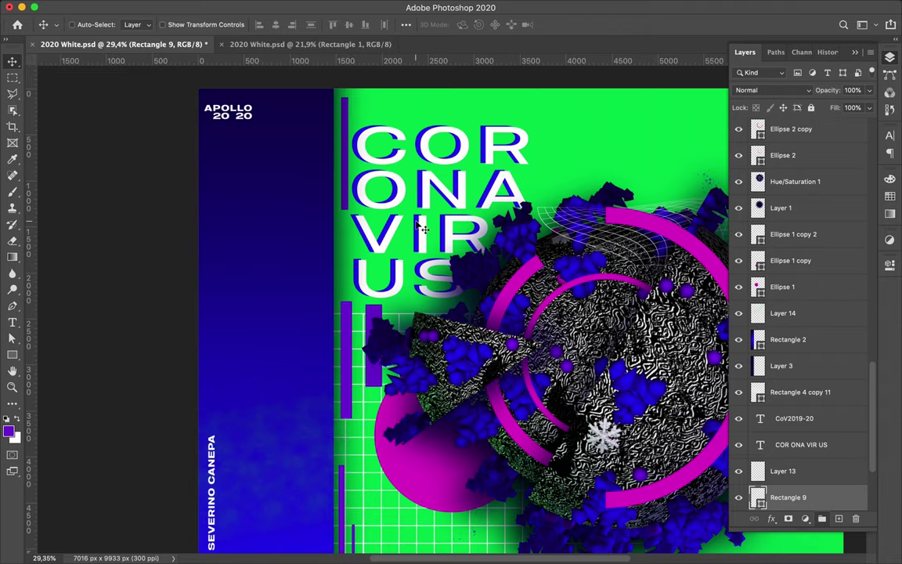
scroll(354, 111, down, 3)
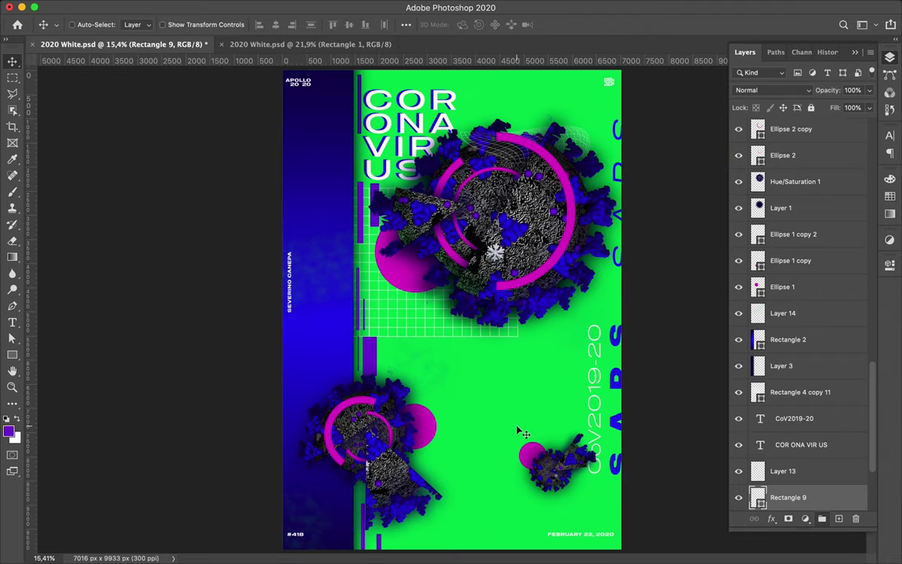
scroll(517, 431, down, 1)
- Draw a white 504 px square on the lower green area
key(m)
key(u)
key(Return)
mouse_move(505, 380)
mouse_down()
mouse_move(528, 403)
mouse_move(462, 445)
mouse_move(498, 476)
mouse_move(567, 492)
mouse_up()
- Alt-drag a copy of the white square to the top edge and save the poster
key(v)
mouse_move(516, 391)
mouse_down()
mouse_move(429, 525)
mouse_move(489, 405)
mouse_move(513, 92)
mouse_up()
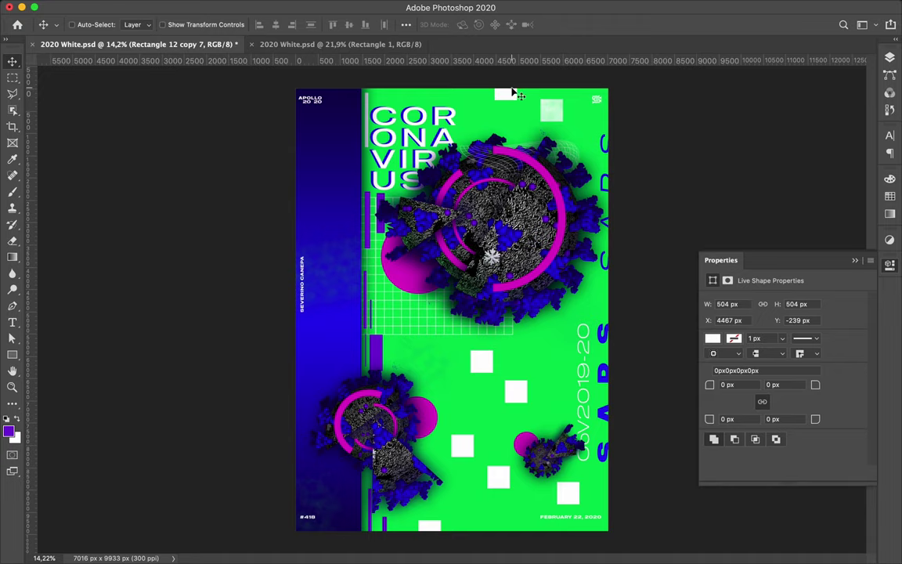
key(ctrl+s)
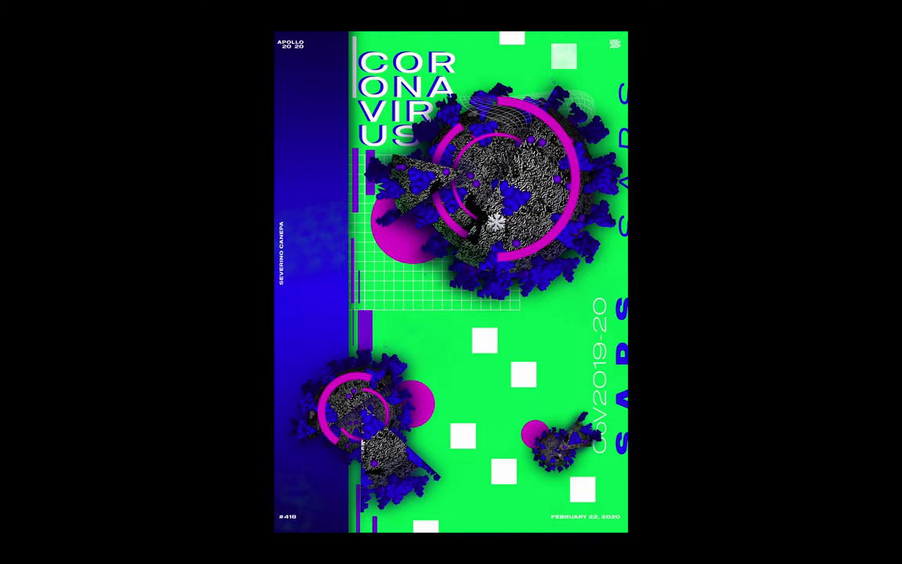